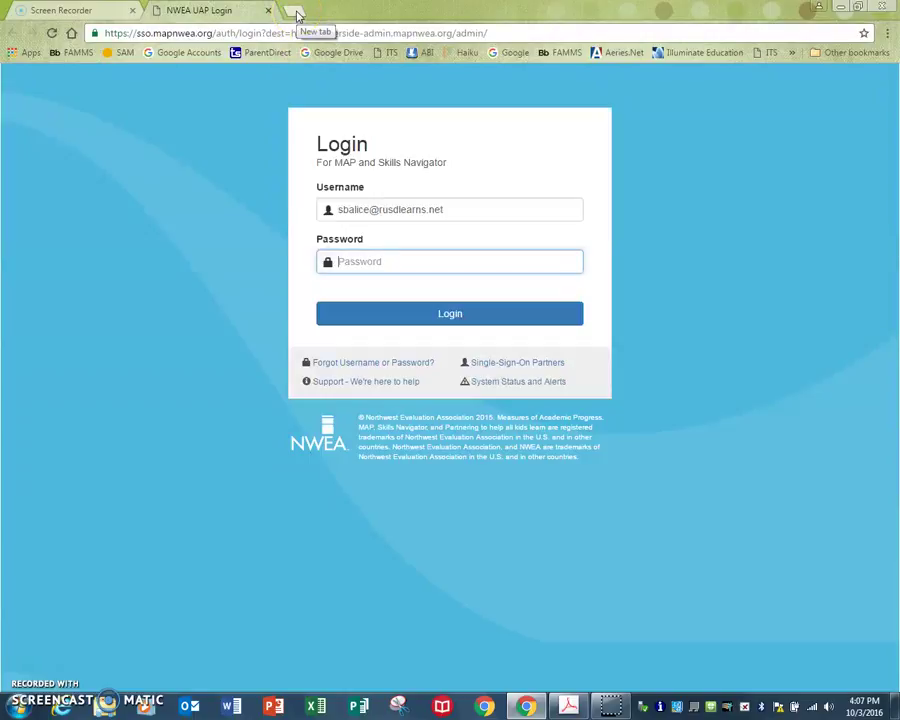
- Open the Gmail inbox in a new tab to look for the NWEA welcome message
click(297, 12)
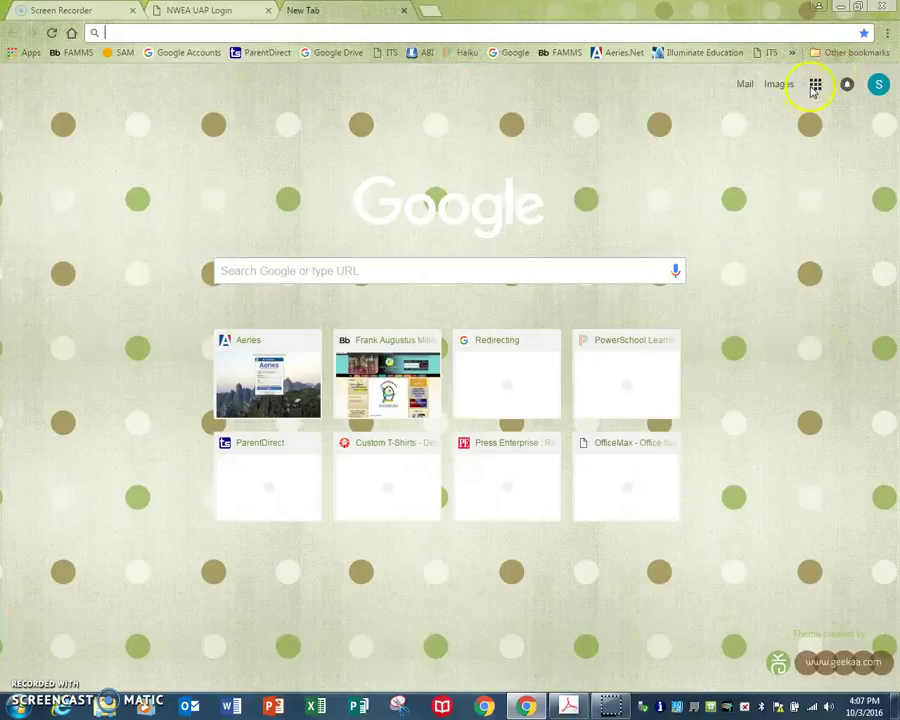
click(816, 85)
click(714, 224)
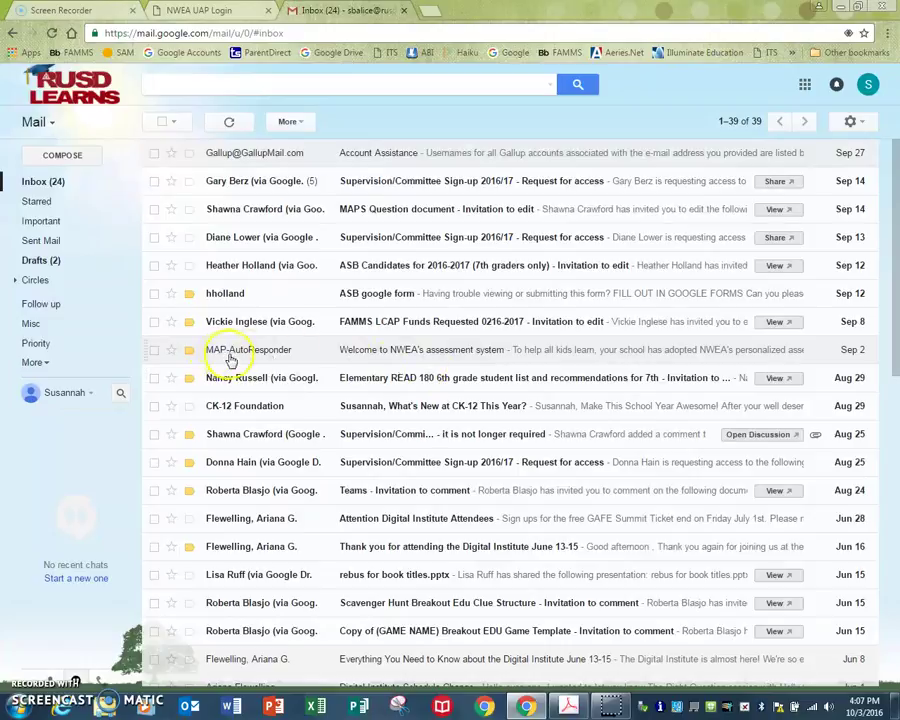
- Return to the NWEA login page and bring up the Forgot Username/Password dialog
mouse_move(230, 359)
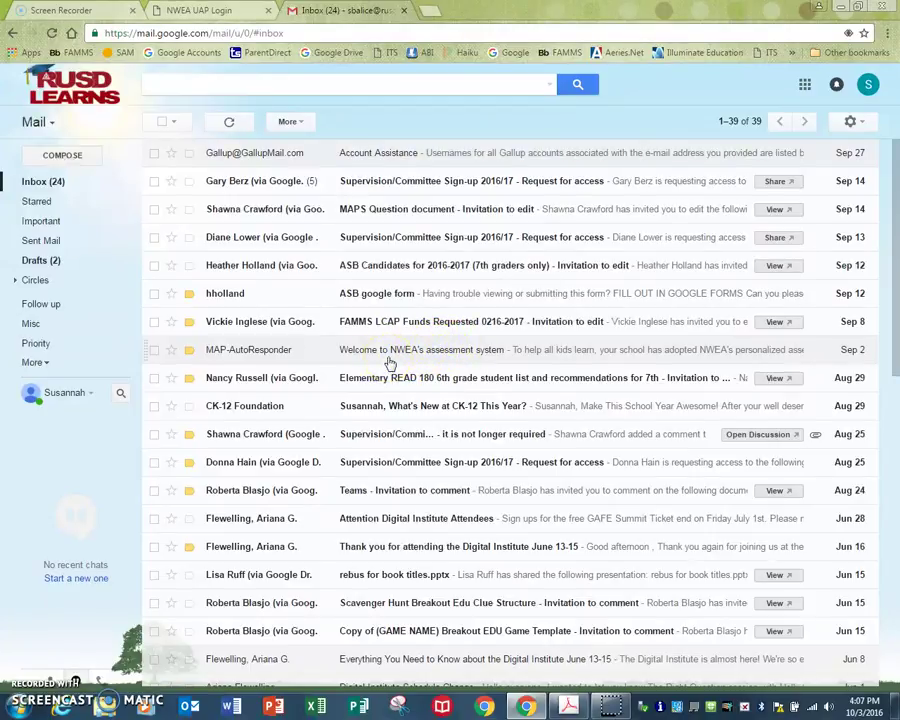
click(224, 10)
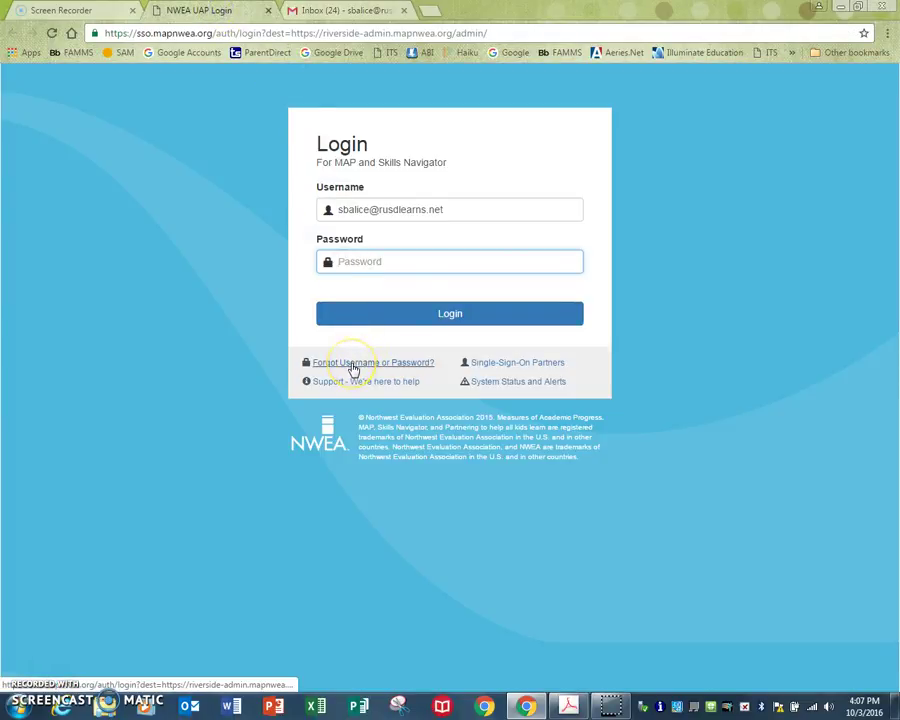
click(353, 366)
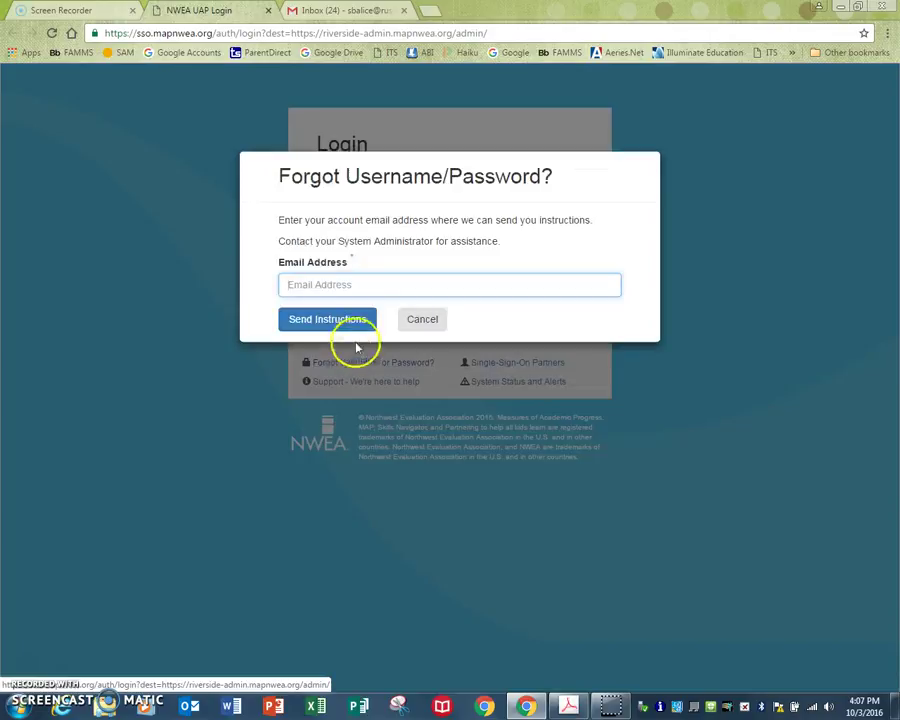
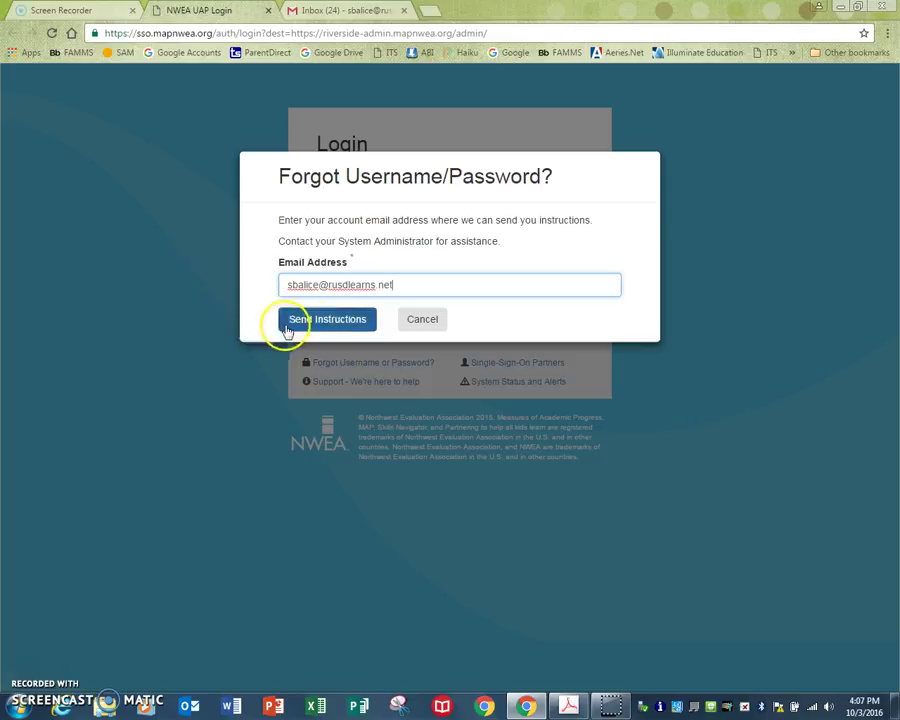
click(418, 321)
click(394, 12)
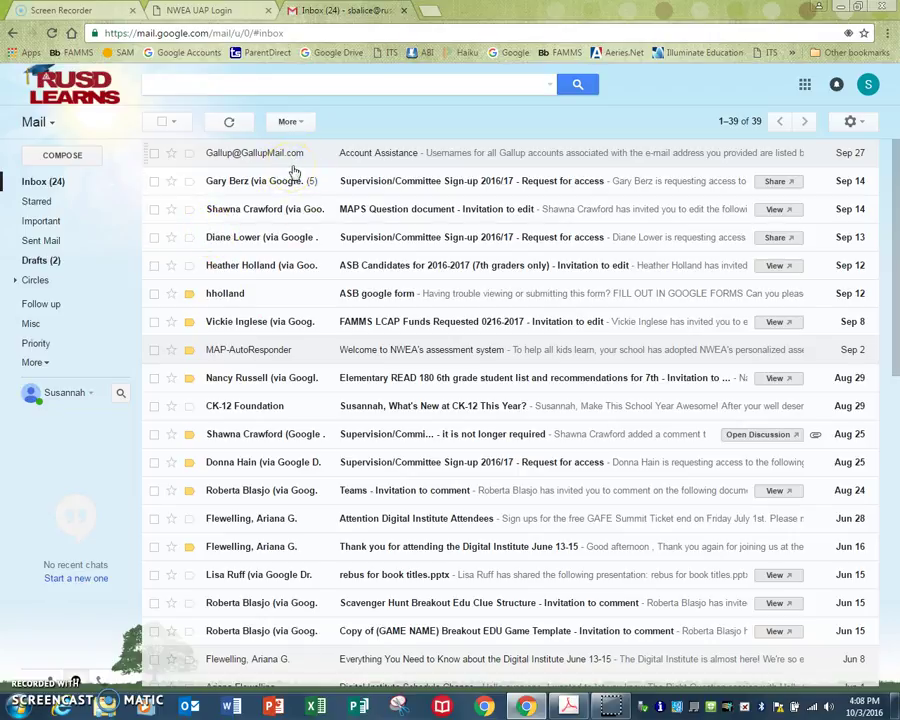
click(199, 10)
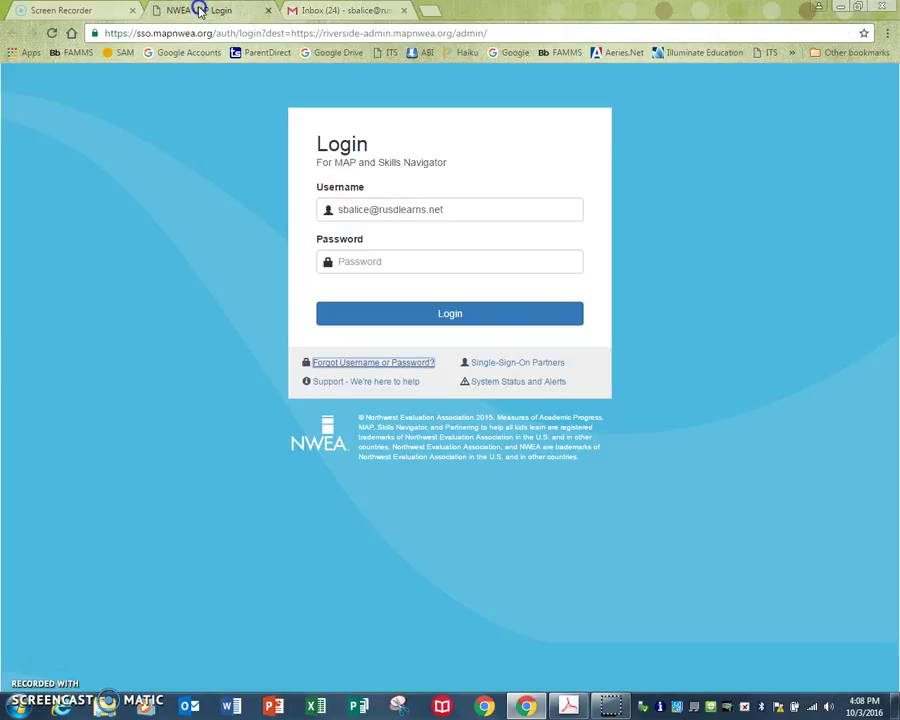
- Log in to NWEA MAP Admin with the account password and go to Manage Testing Sessions
click(364, 261)
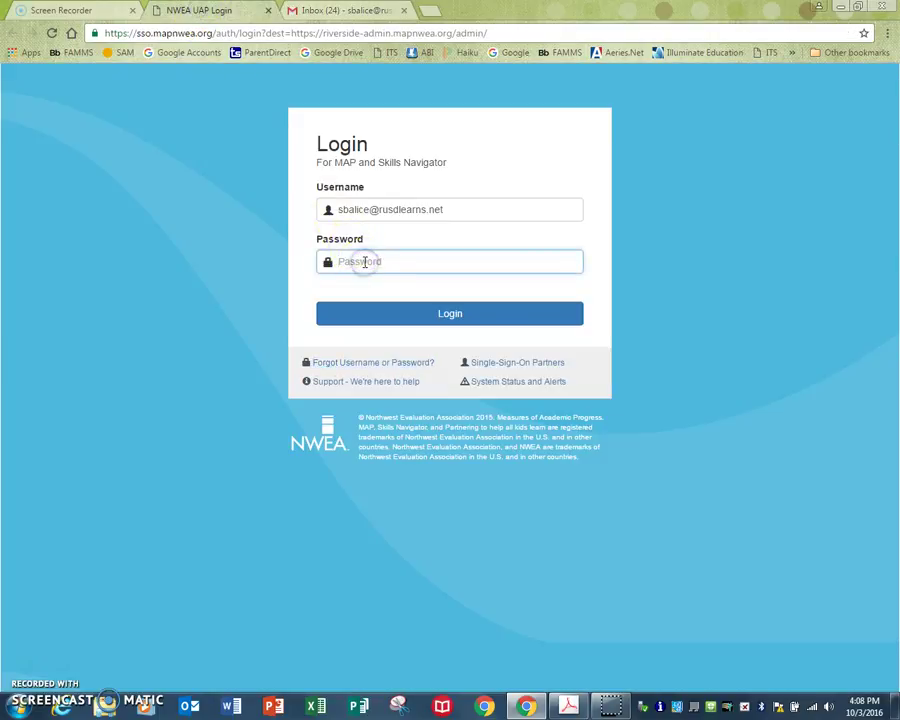
text(••)
click(448, 318)
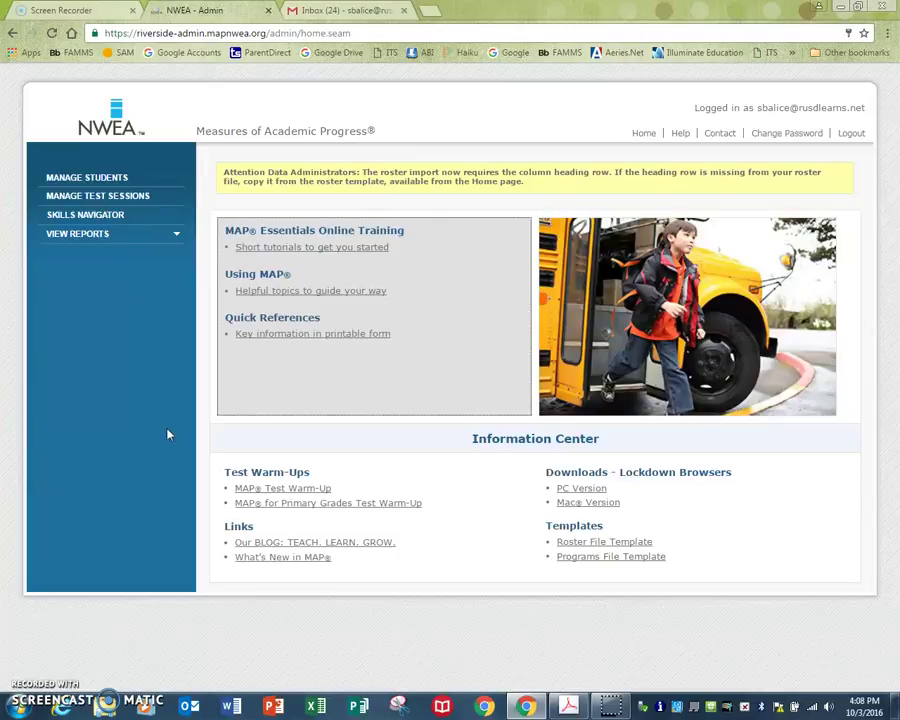
click(126, 204)
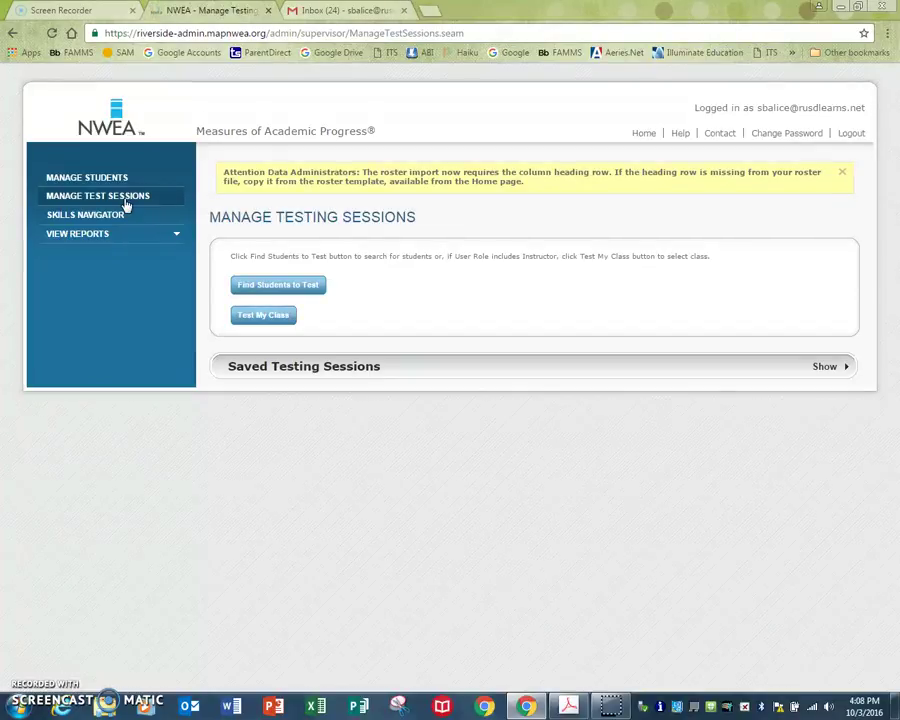
- List the two Miller Middle School classes under Test My Class, and start Aeries in a new tab
click(276, 316)
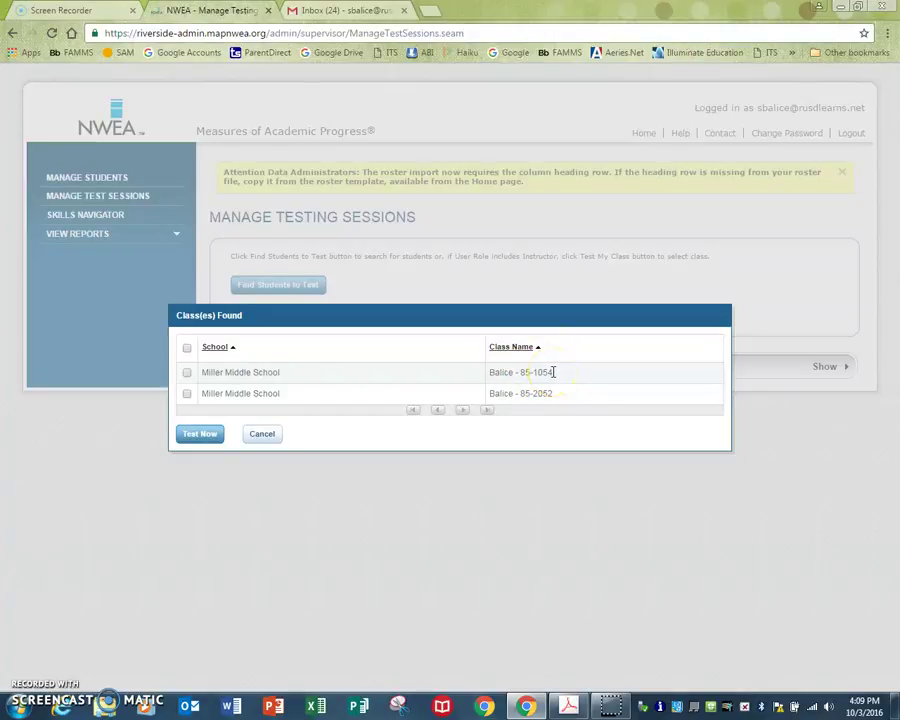
click(438, 11)
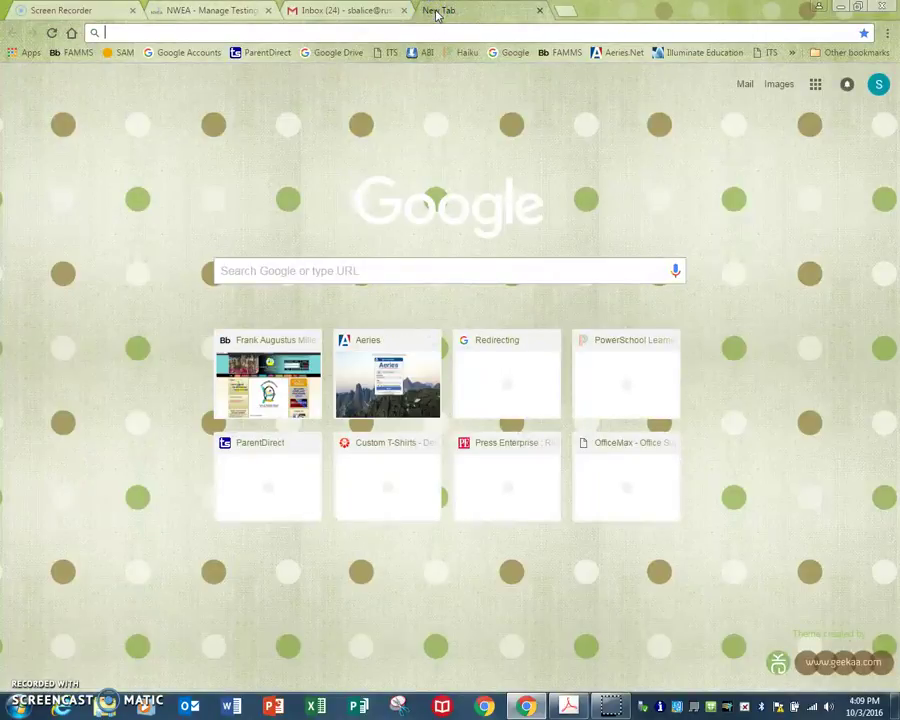
click(416, 374)
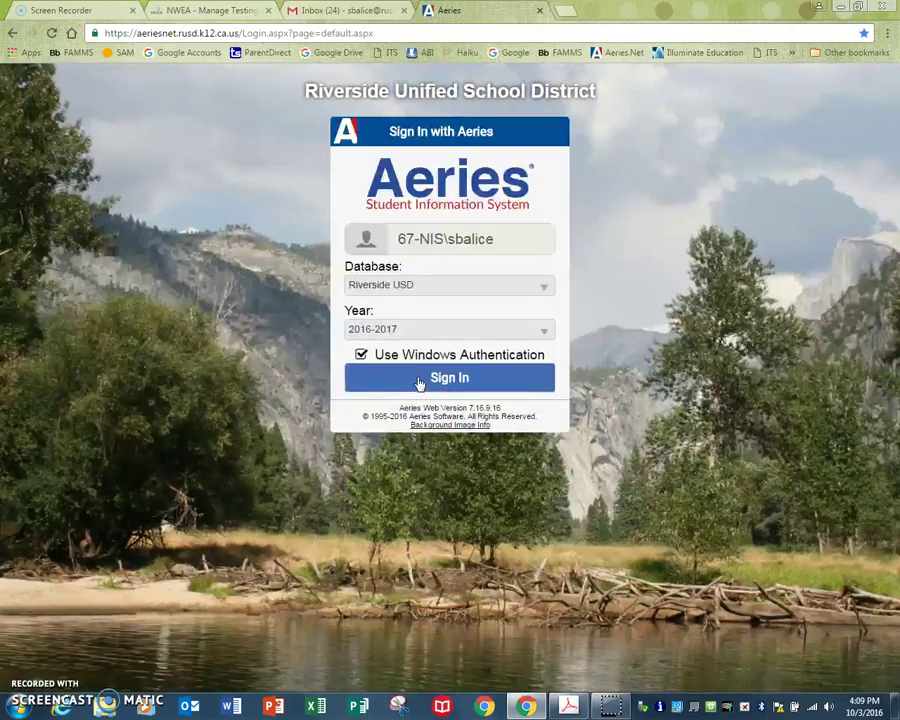
- Confirm in Aeries that Lang Arts Wkshp uses section 2052, then tick class 2052 in NWEA
click(418, 379)
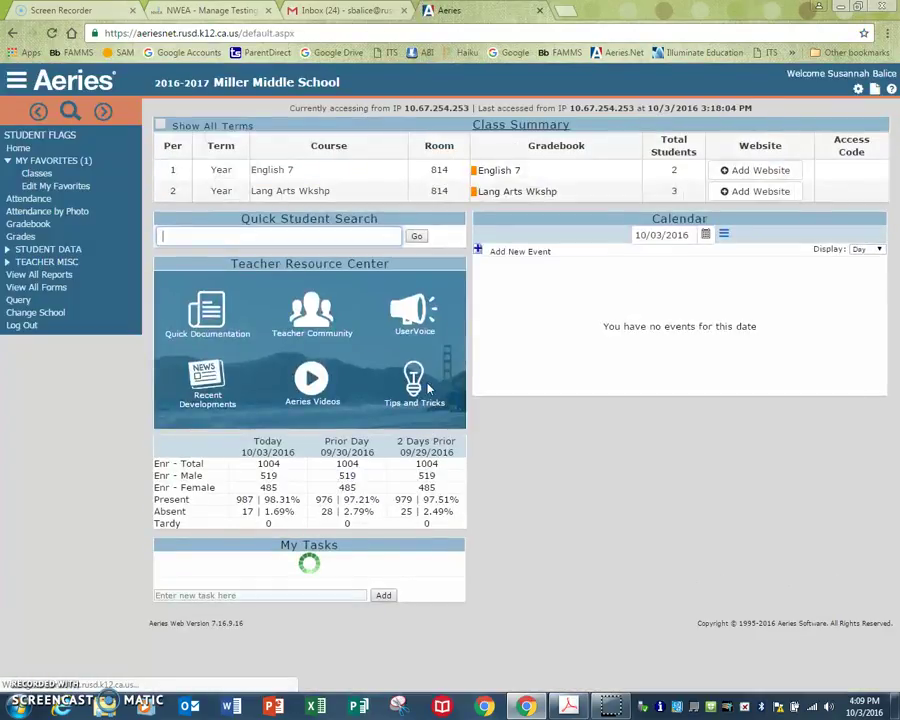
click(22, 224)
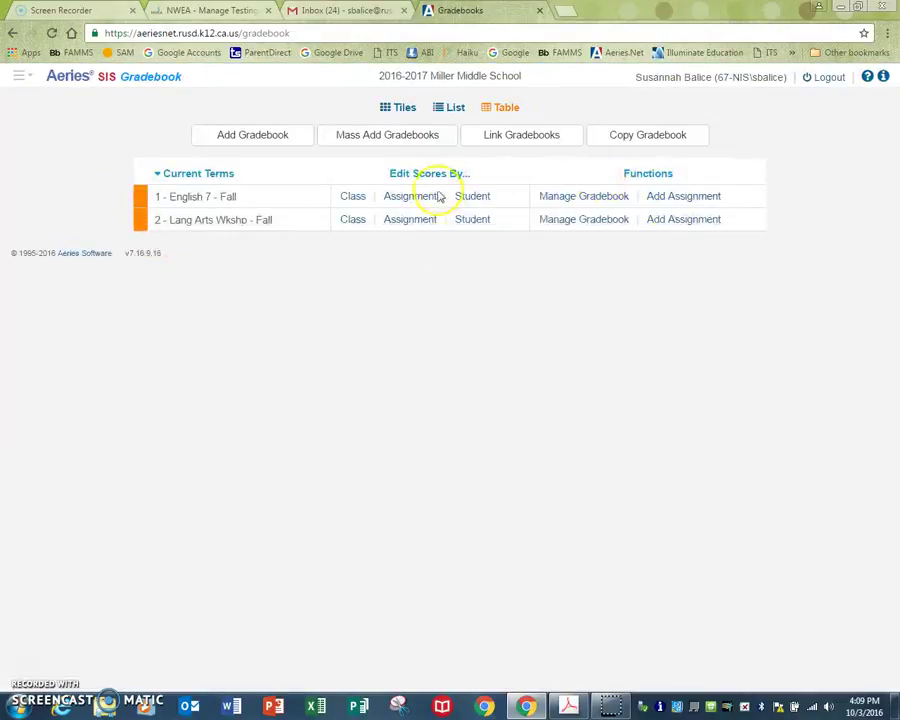
click(571, 224)
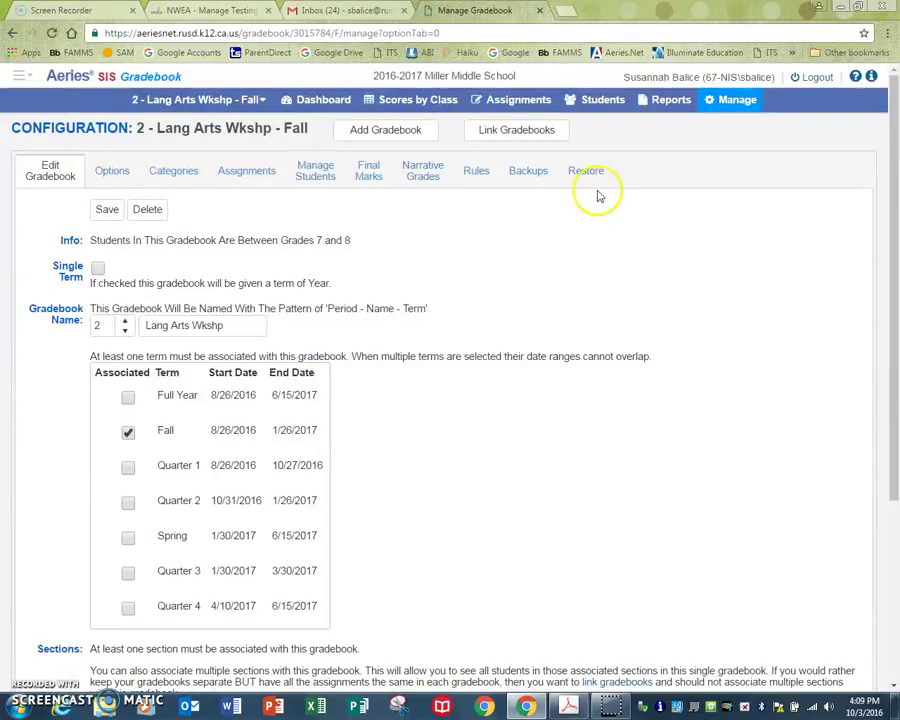
scroll(598, 196, down, 3)
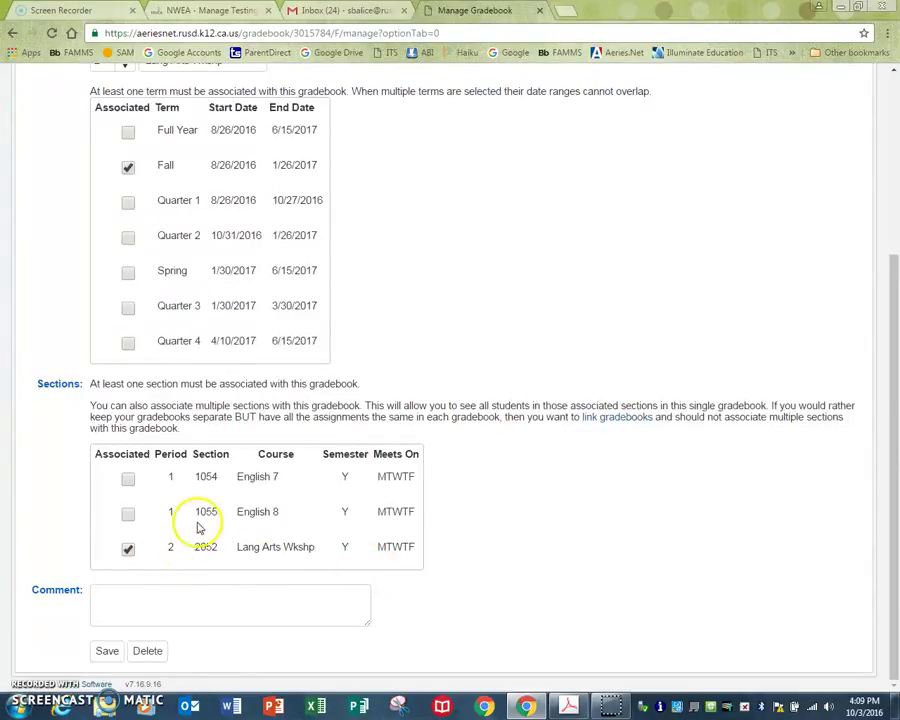
click(156, 10)
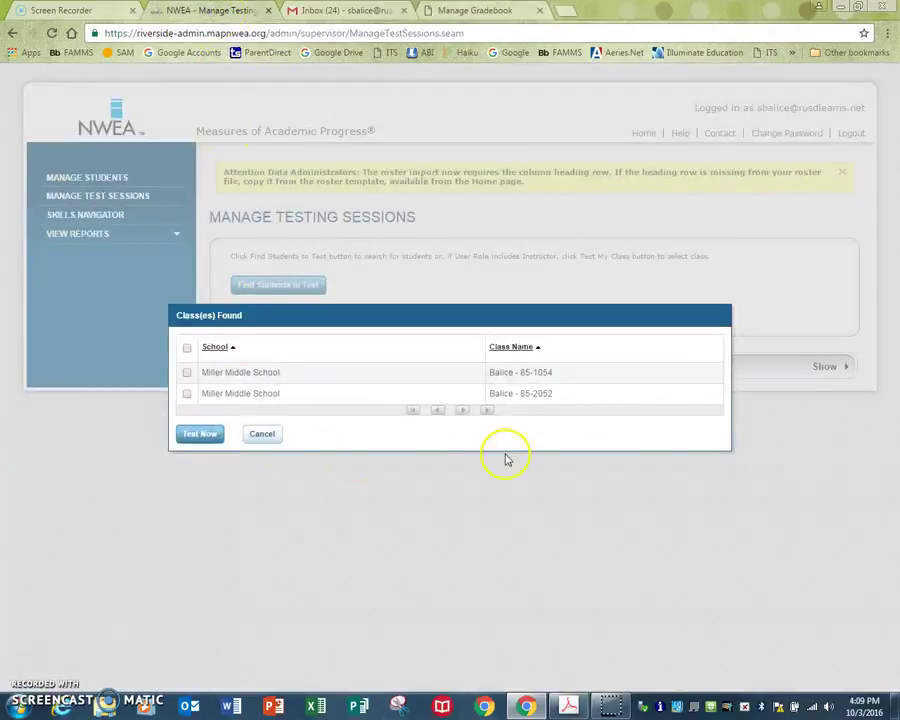
click(186, 395)
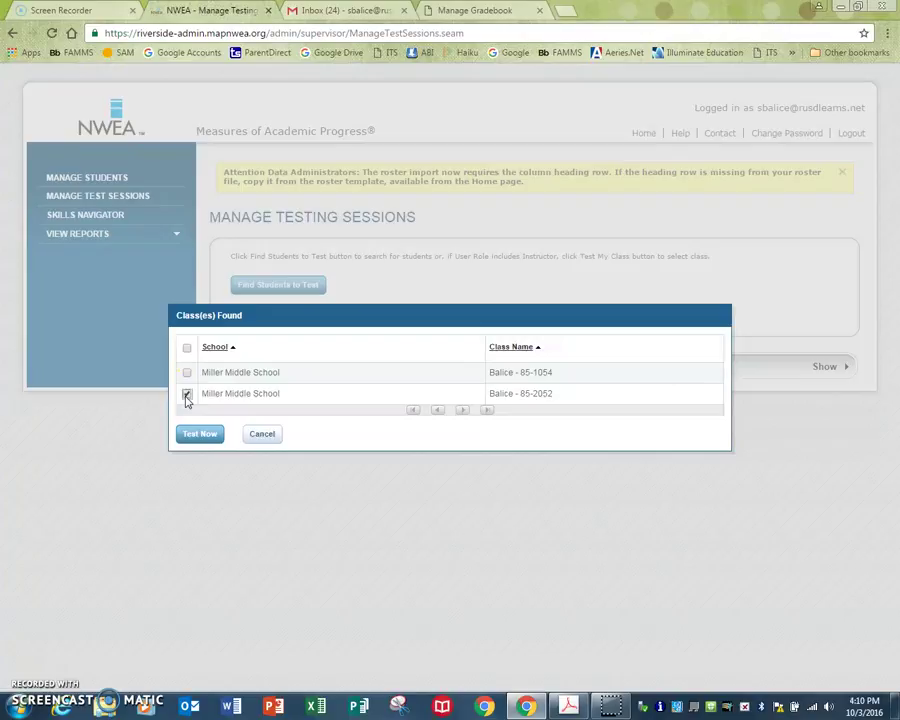
- Launch a Test Now session for class 85-2052 with its three students awaiting testing
click(200, 434)
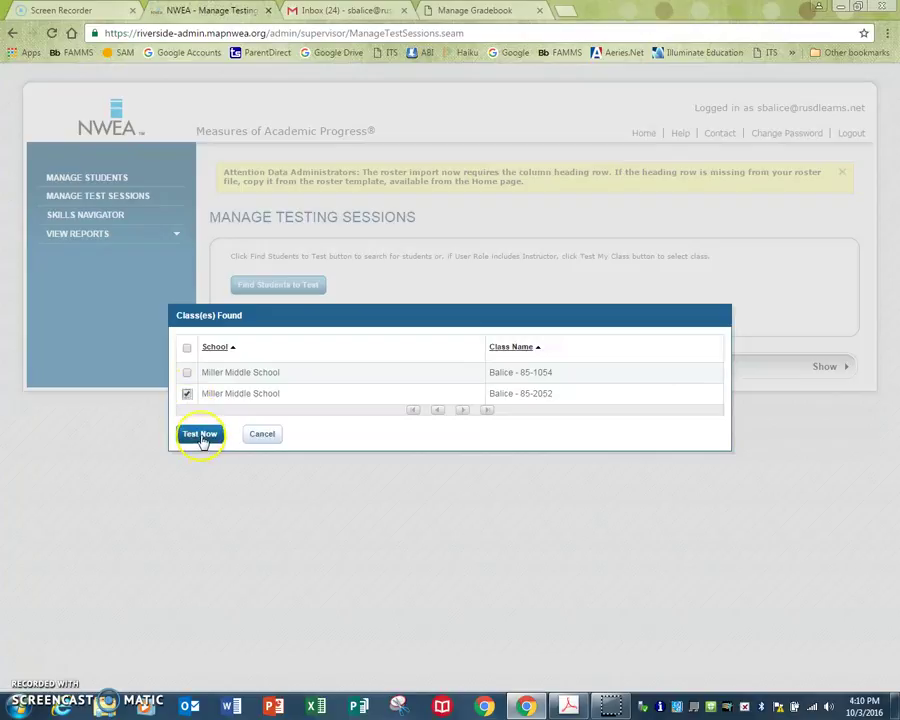
click(200, 434)
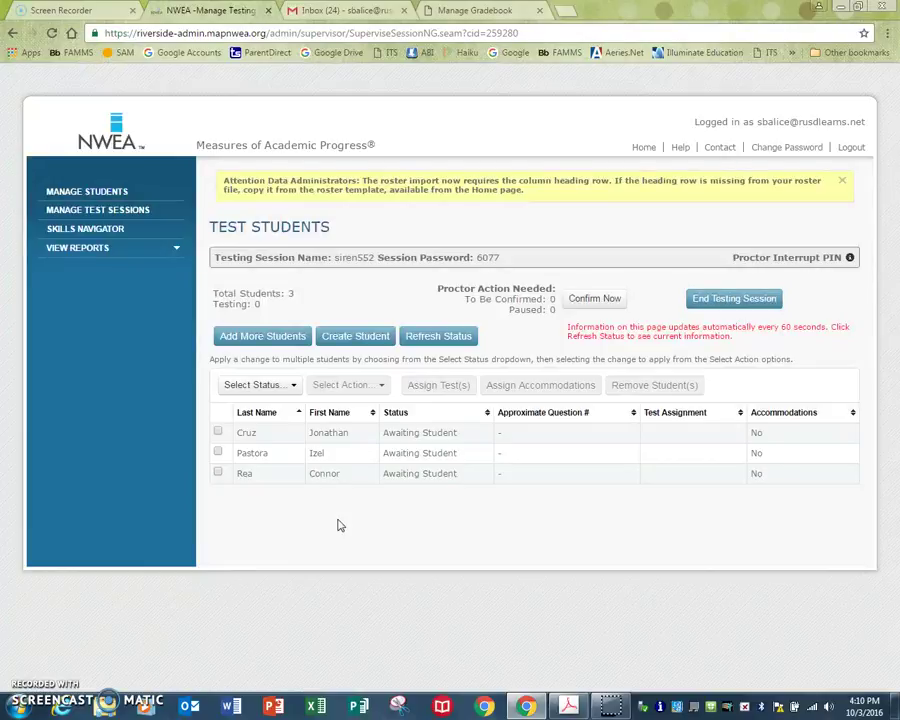
click(268, 338)
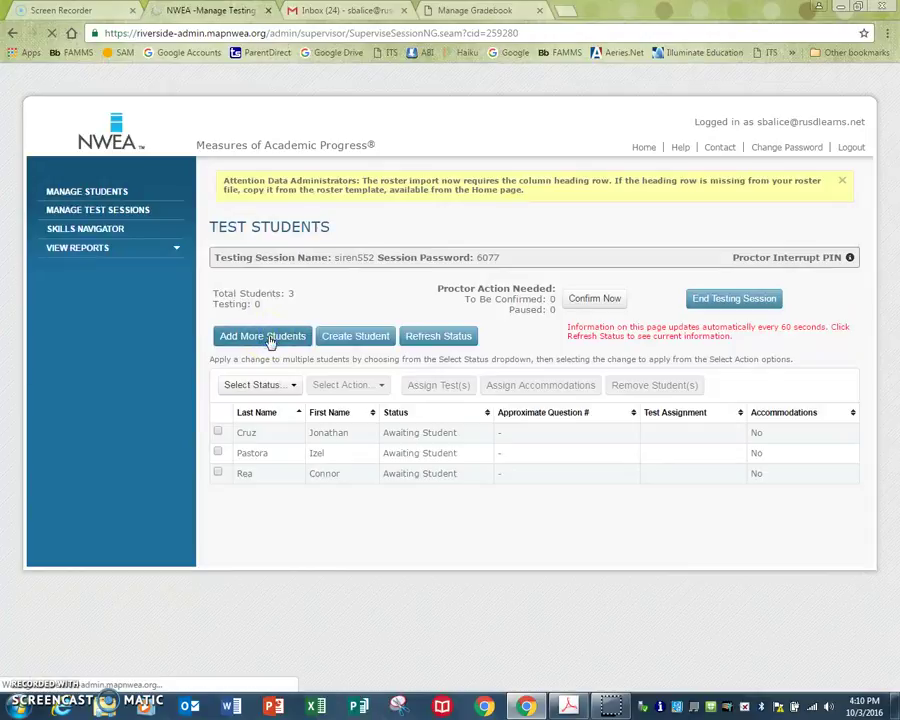
- Find one more student by last and first name and add them, making four students
scroll(276, 350, down, 3)
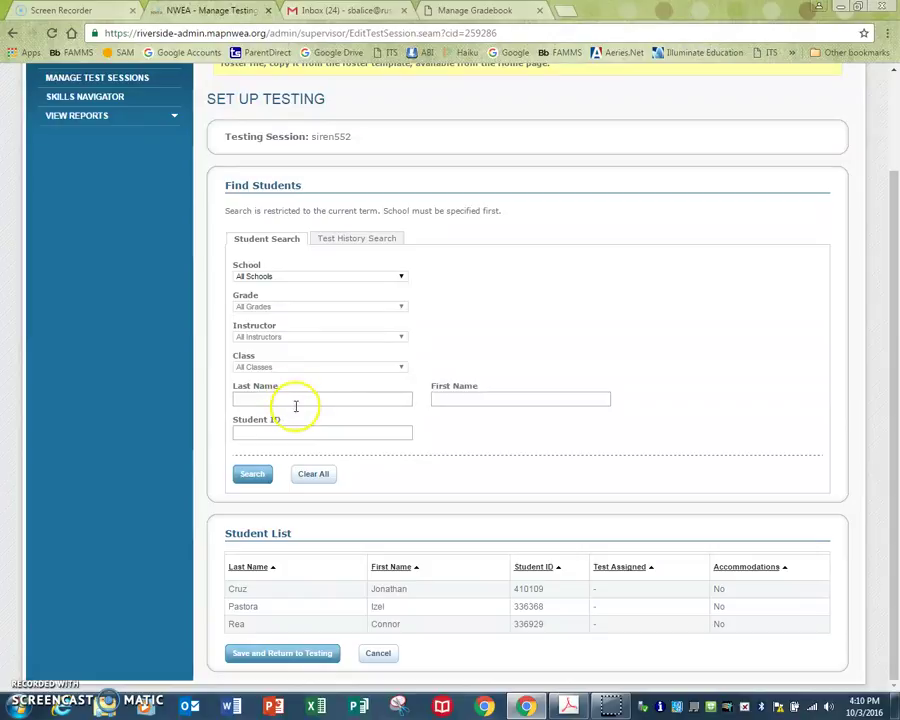
click(298, 401)
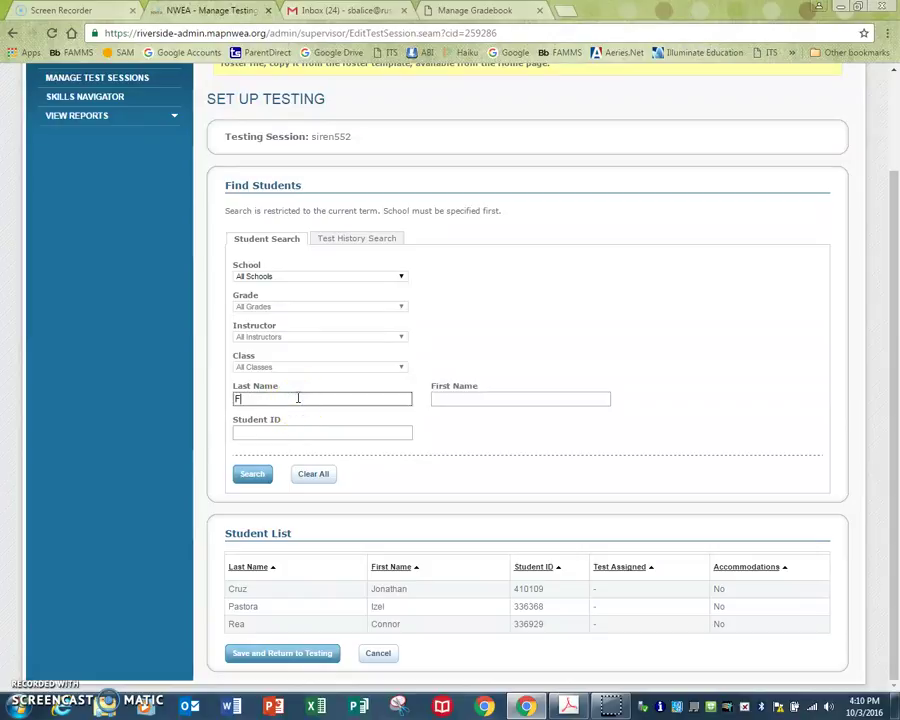
click(446, 398)
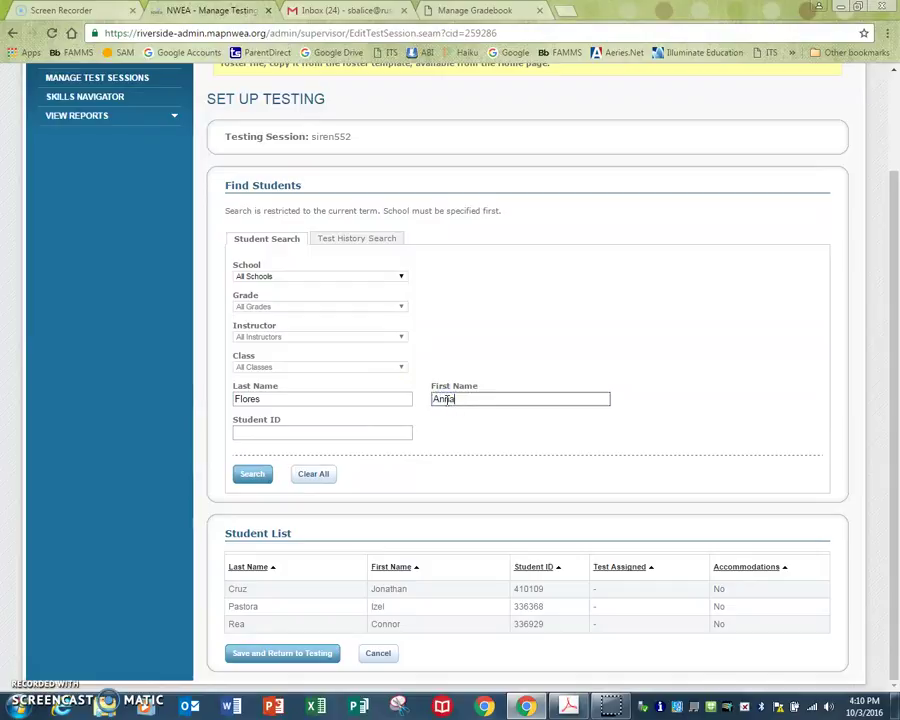
click(252, 474)
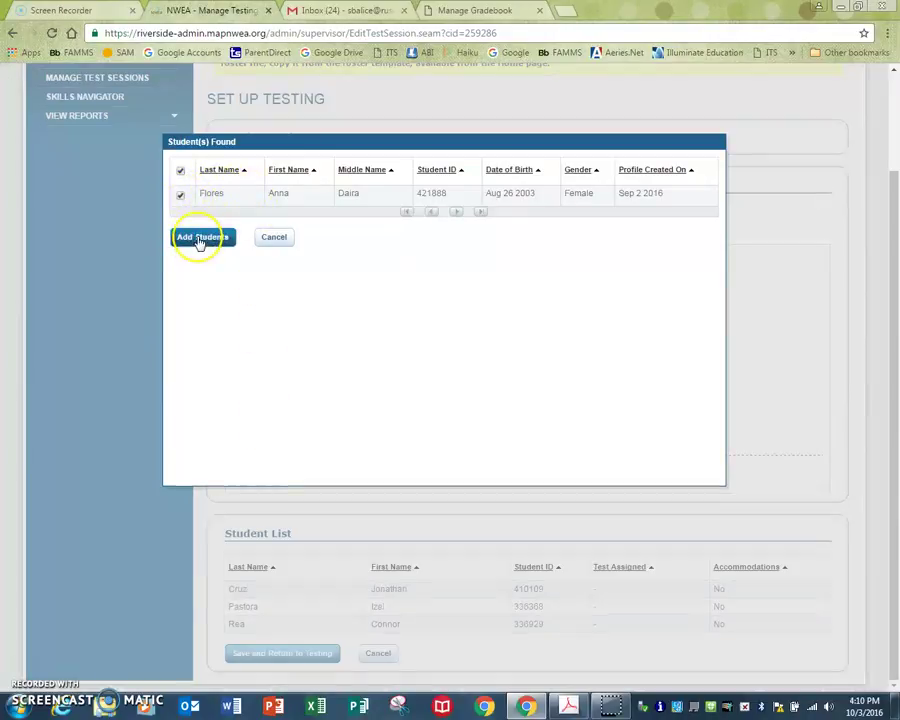
click(199, 238)
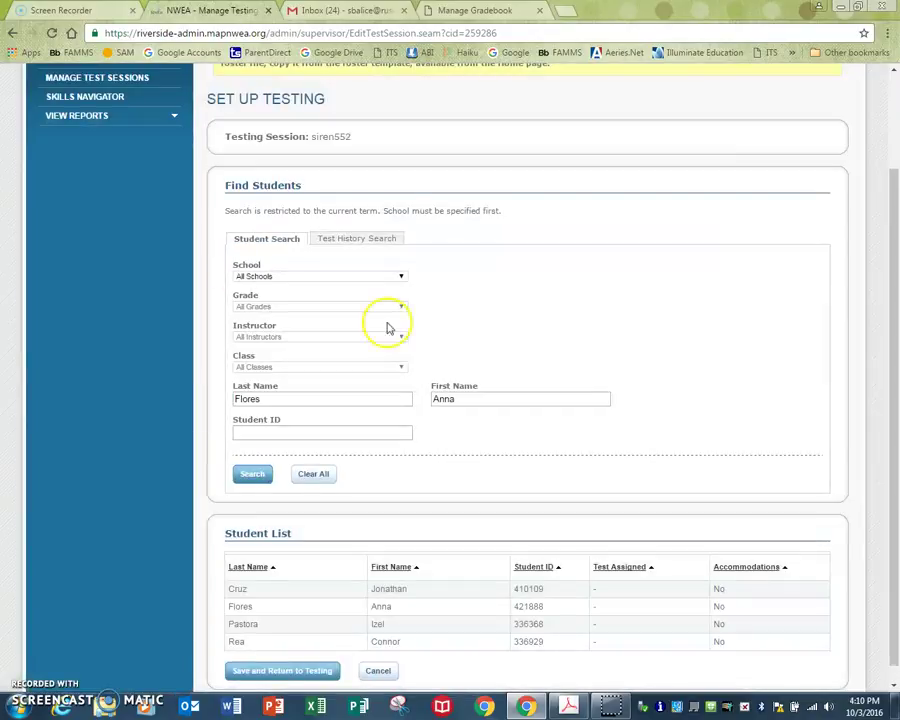
scroll(324, 577, down, 1)
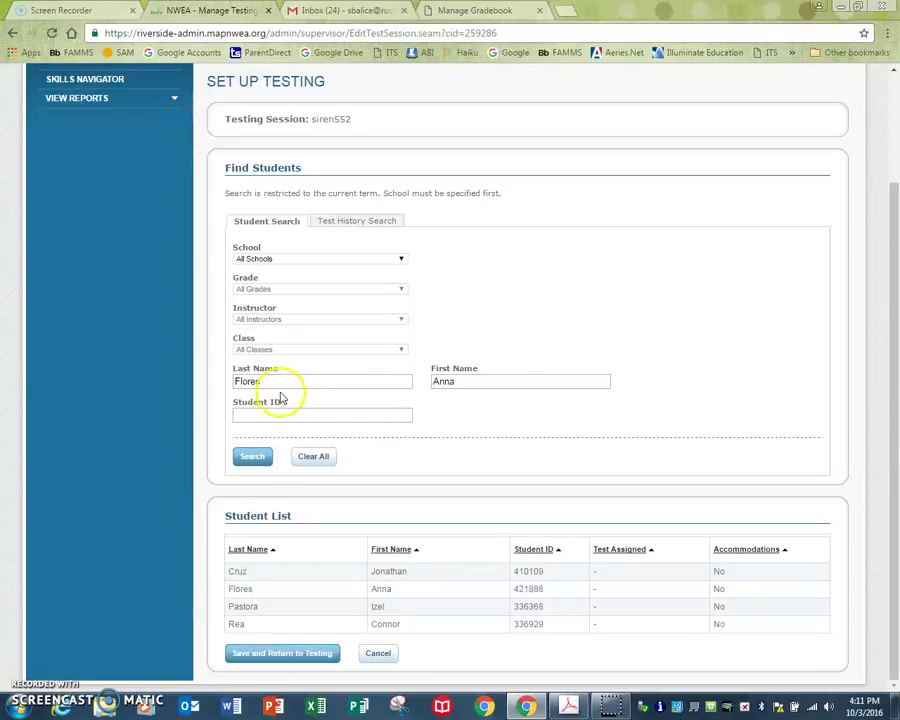
- Filter the student search to Miller Middle School, the chosen instructor and their first listed class
click(401, 261)
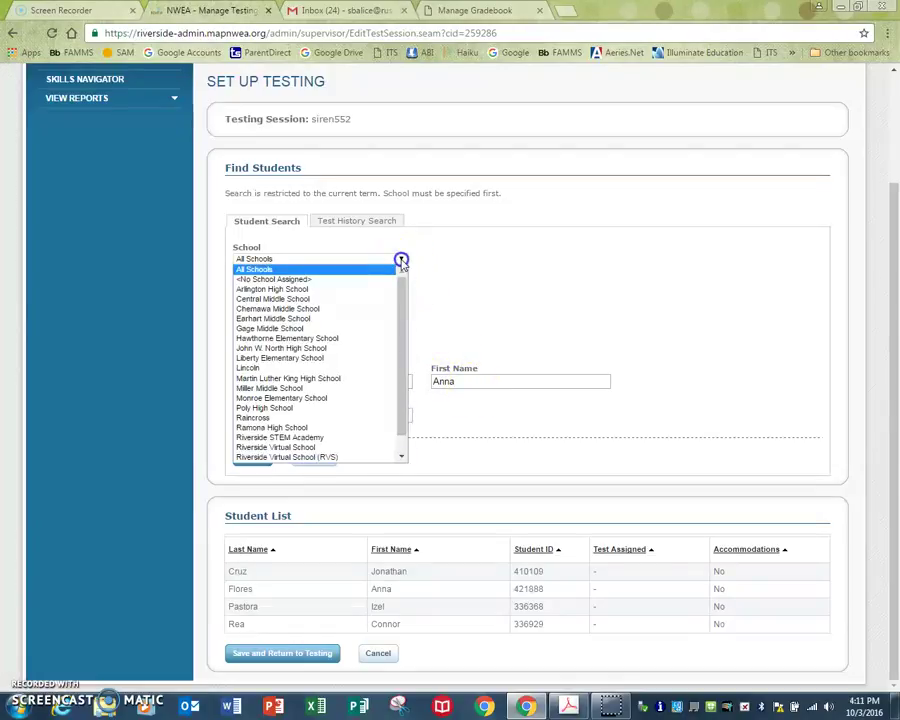
click(322, 388)
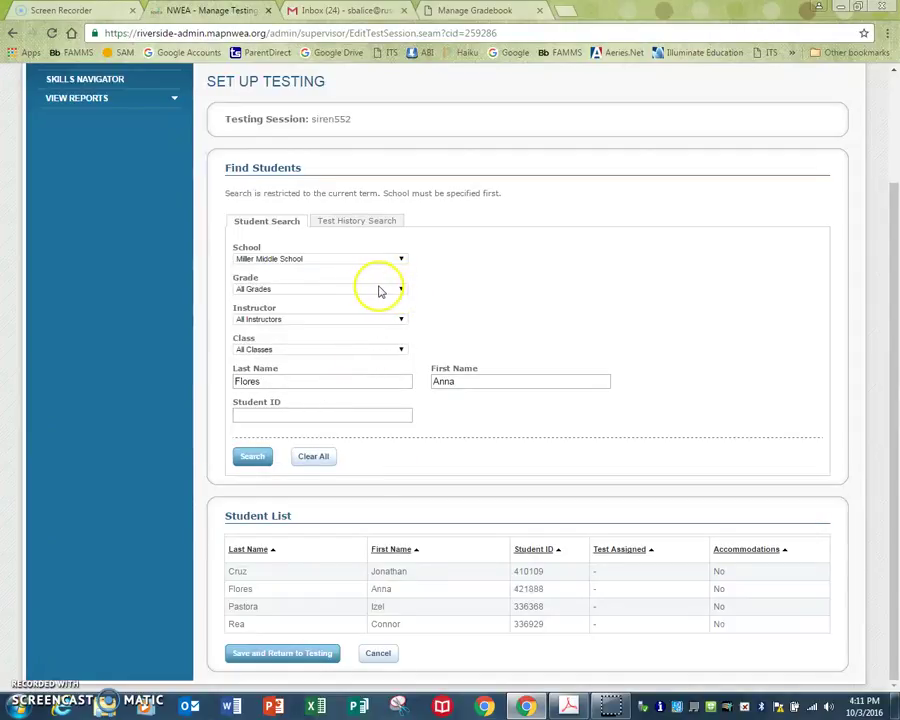
click(401, 319)
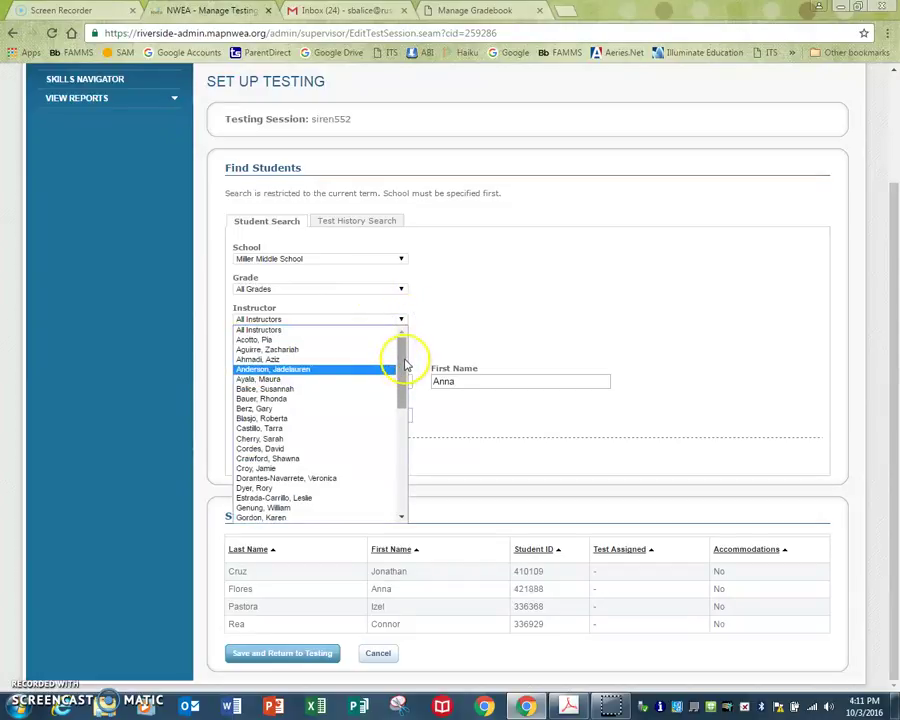
drag(404, 362, 390, 461)
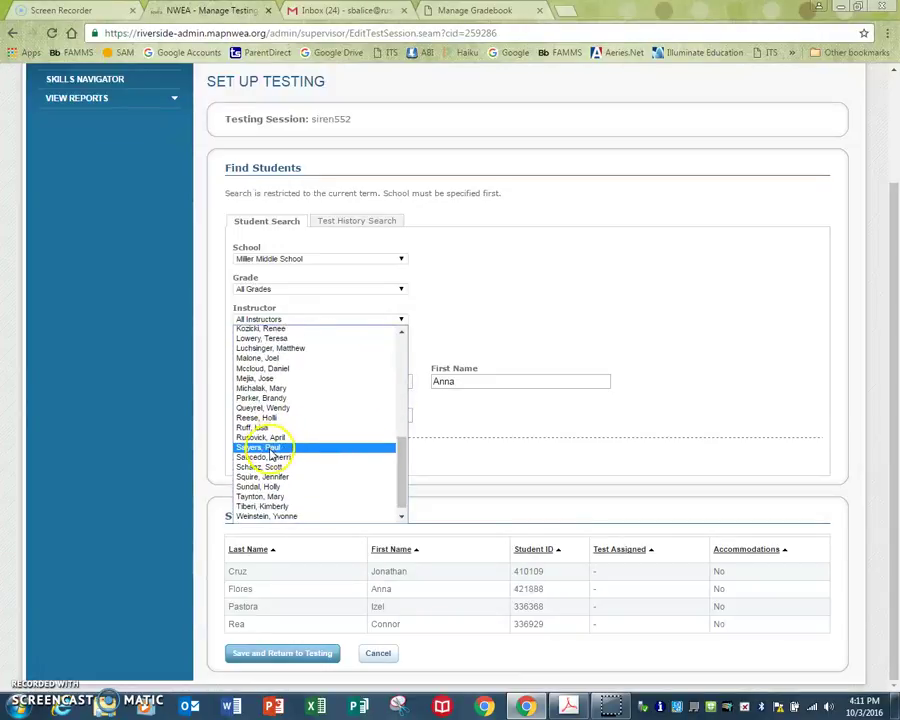
click(250, 448)
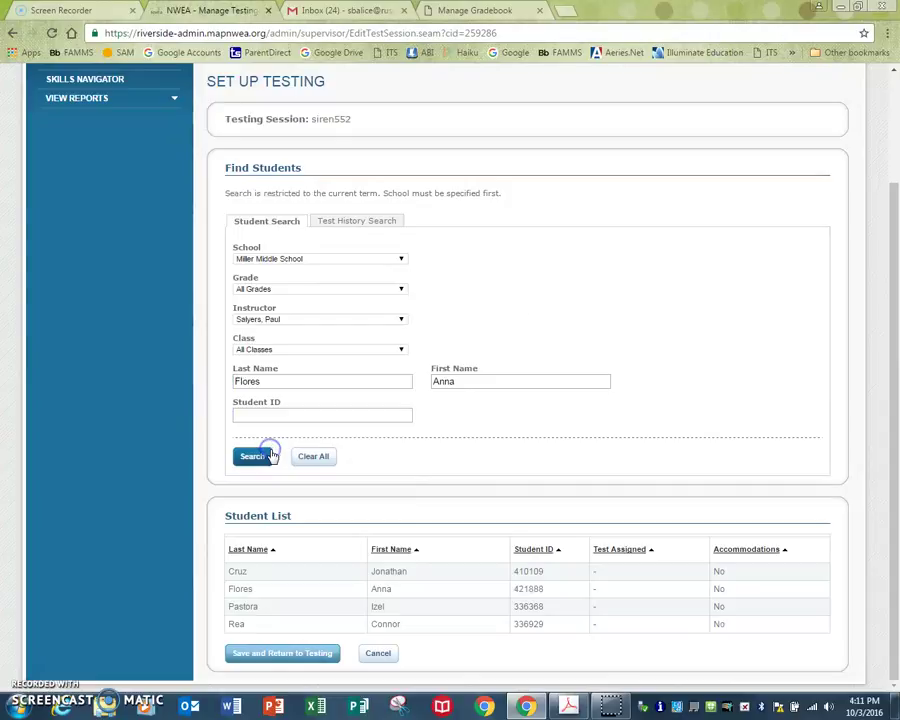
click(400, 350)
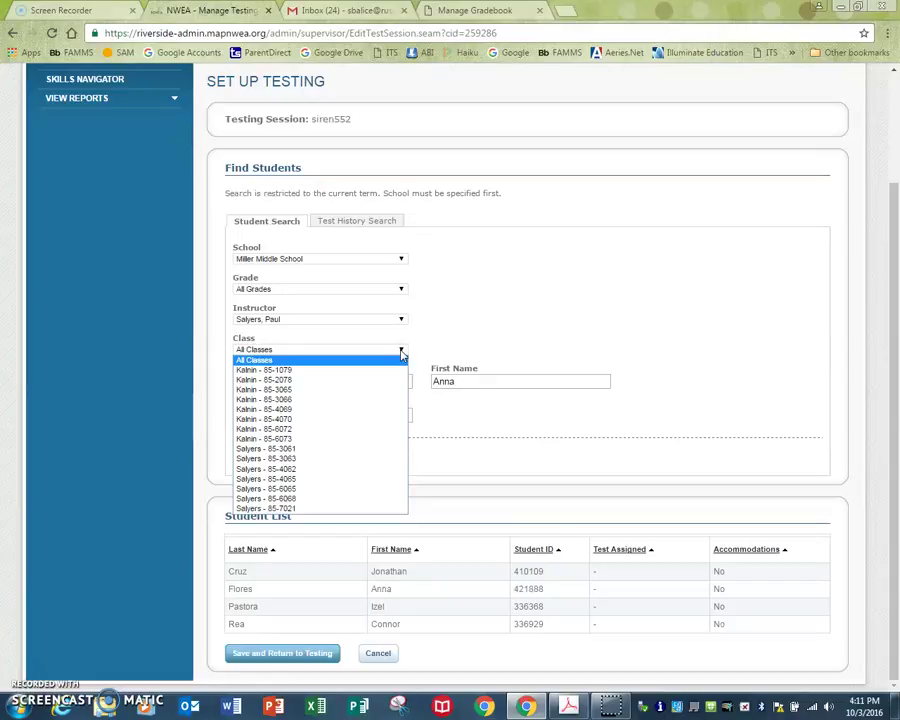
drag(266, 371, 292, 376)
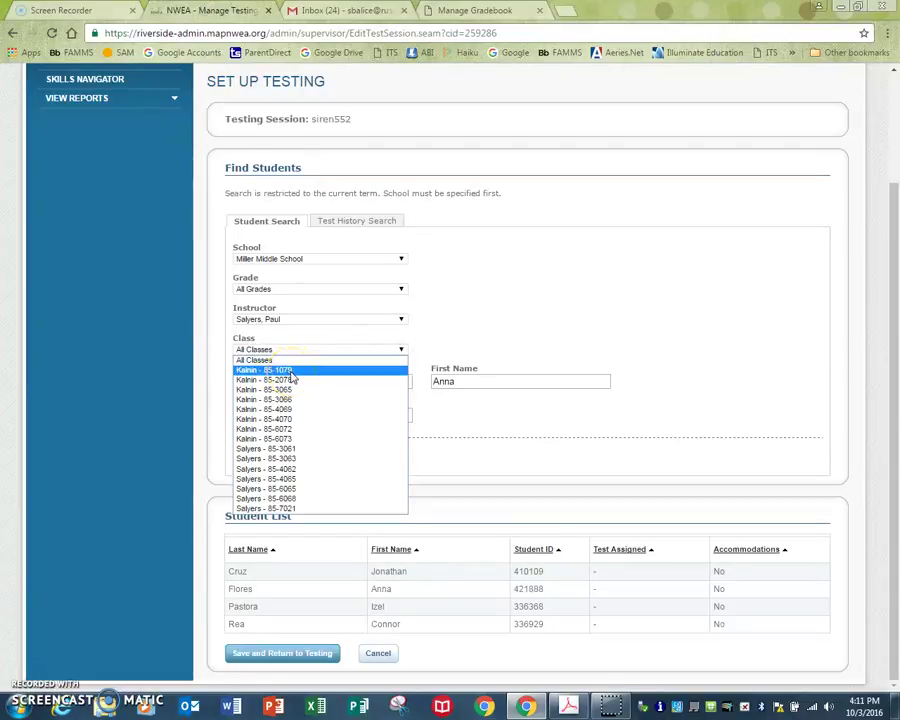
click(292, 376)
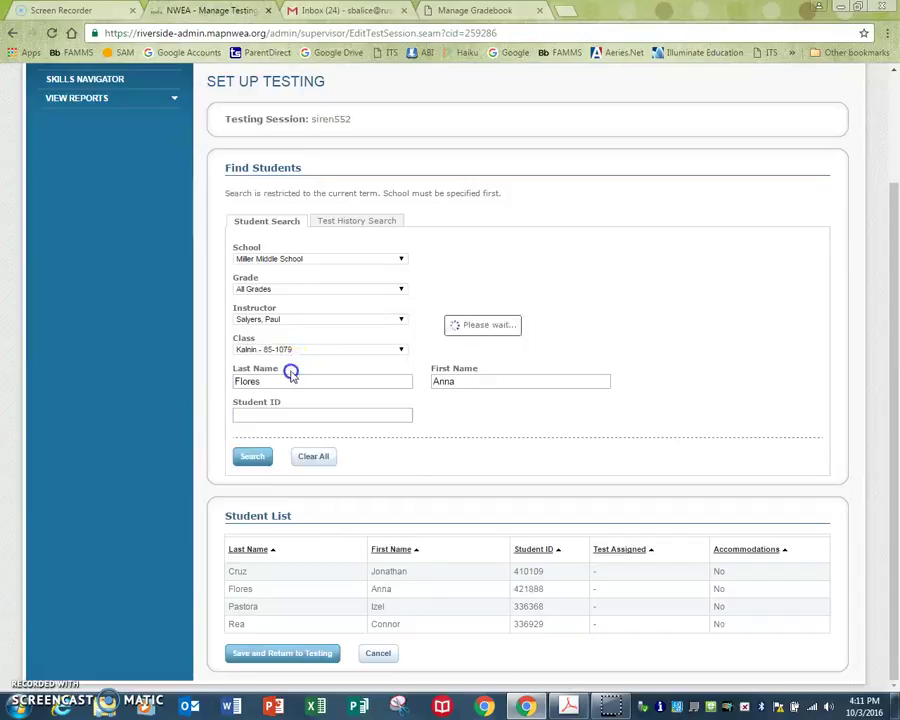
- Clear the last and first name filters and search for all students in that class
click(251, 456)
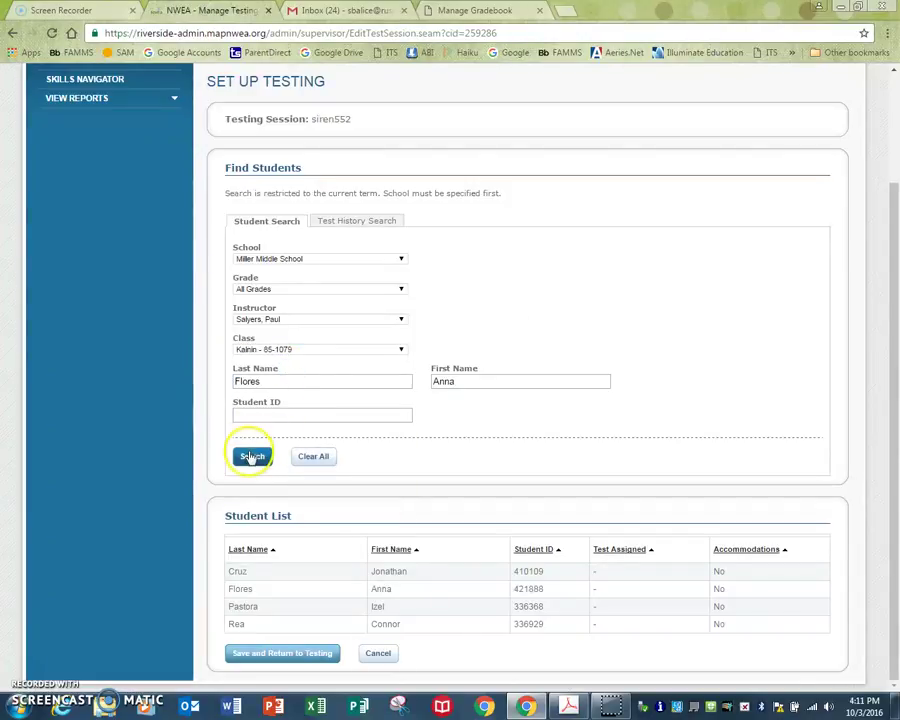
drag(272, 381, 161, 376)
key(BackSpace)
double_click(478, 378)
key(BackSpace)
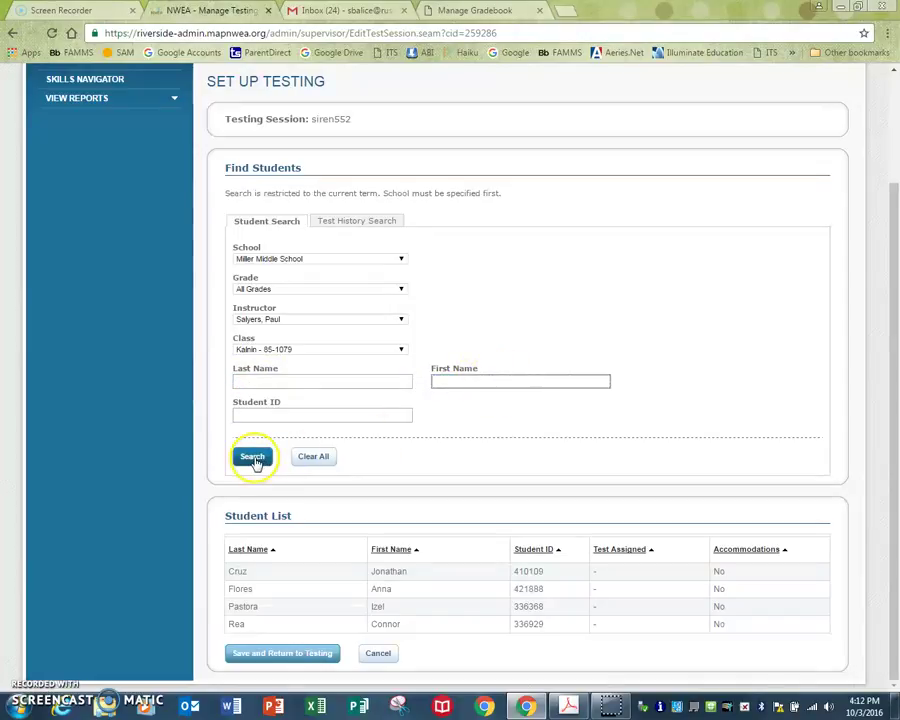
click(252, 457)
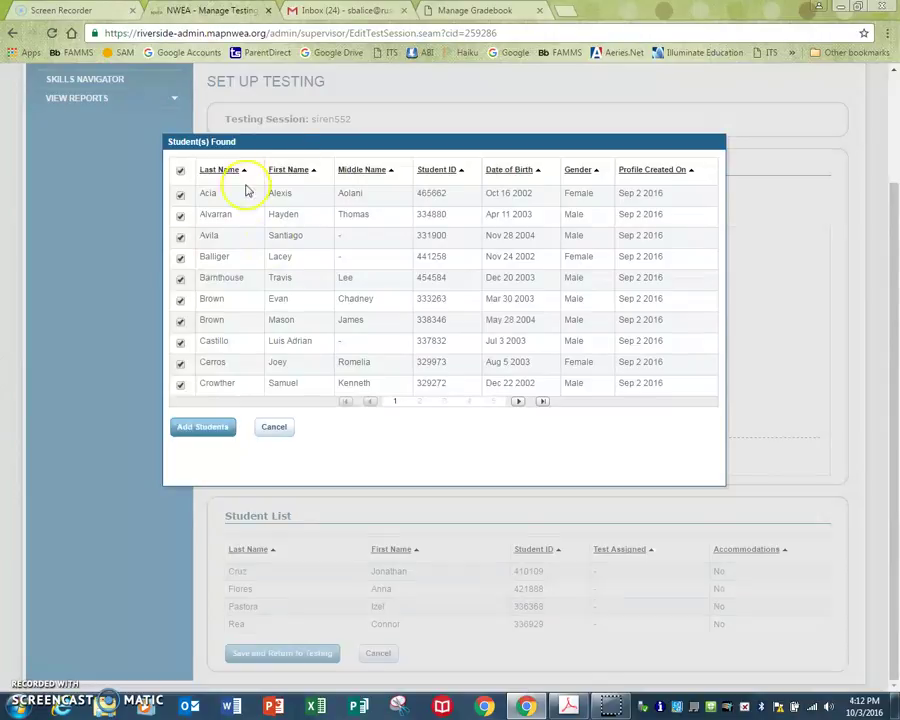
- Tick every student in the Student(s) Found list and add them to session siren552
click(178, 171)
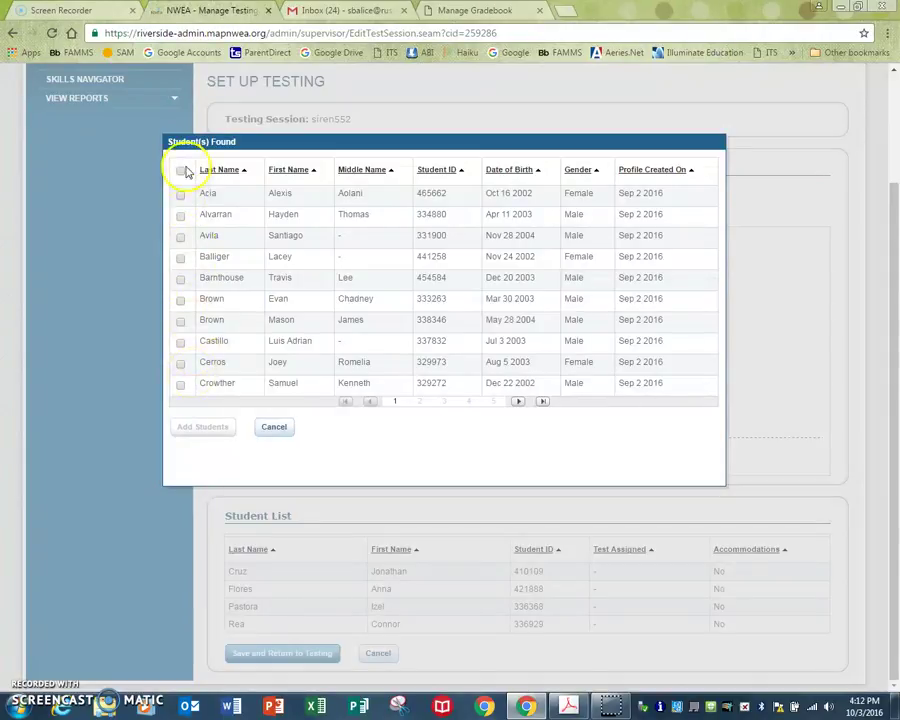
click(180, 194)
click(180, 215)
click(180, 236)
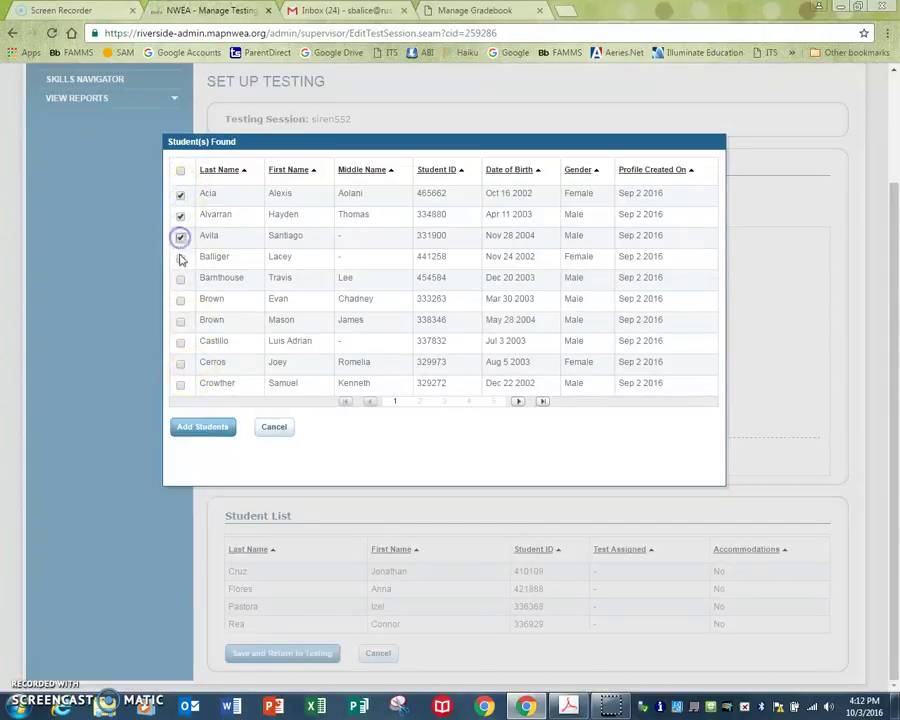
click(180, 171)
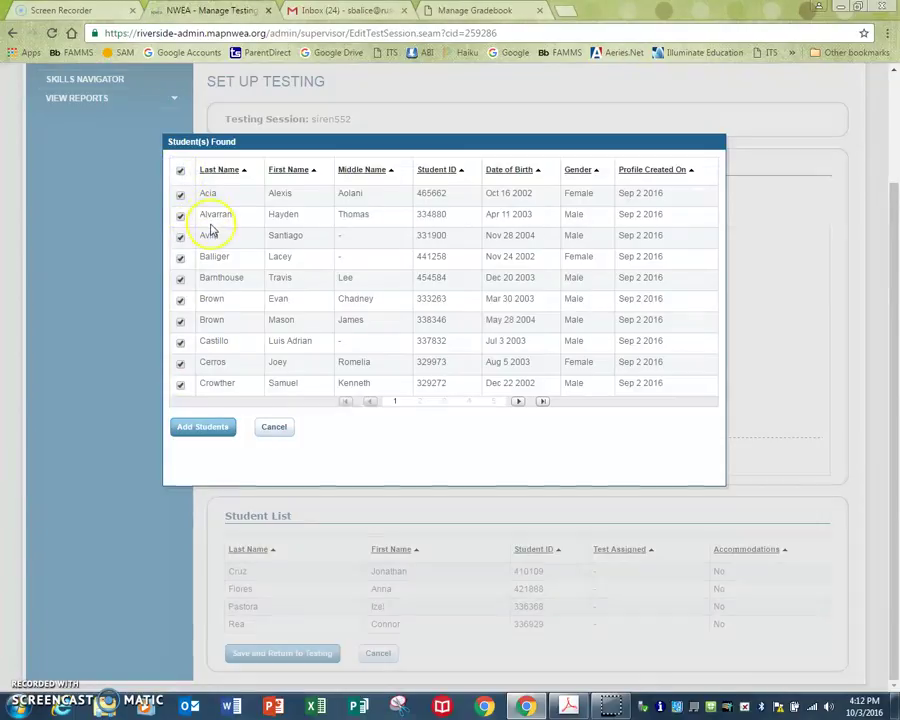
click(220, 431)
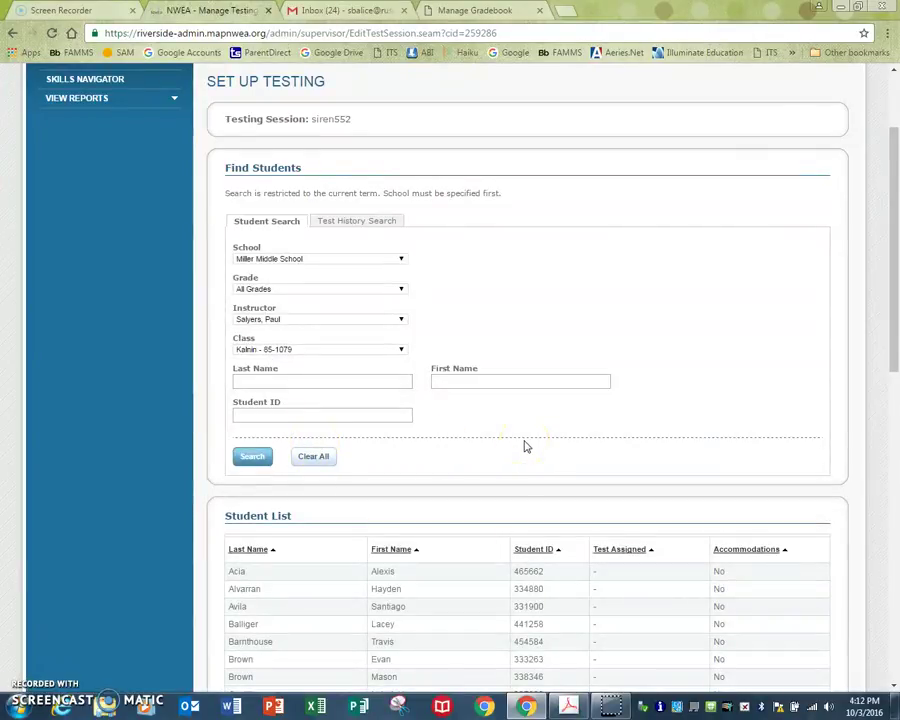
- Save session siren552's student list and return to Test Students showing 49 students
scroll(527, 446, down, 8)
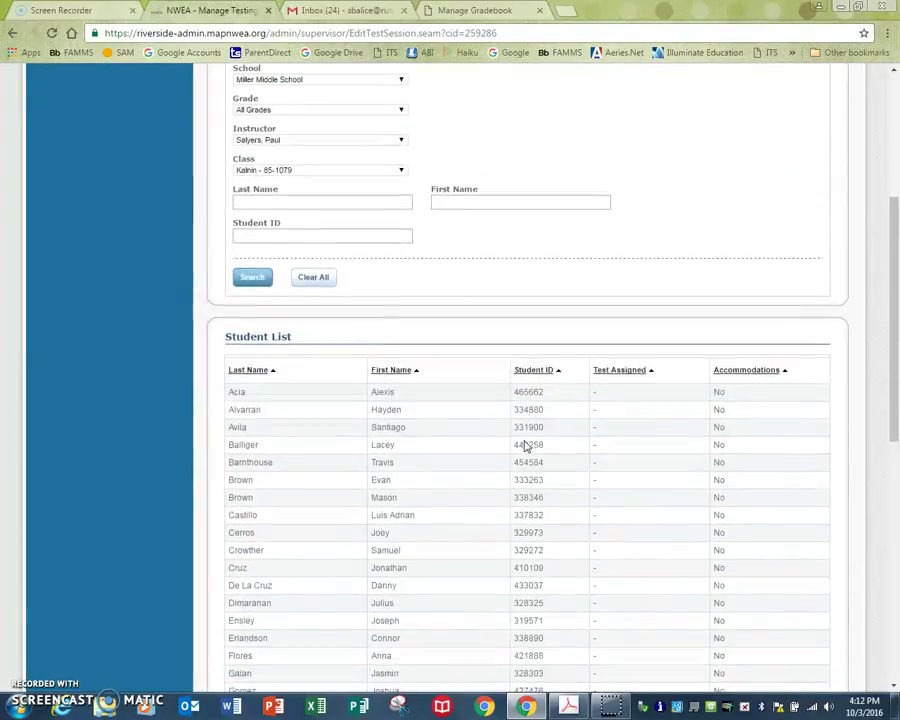
scroll(527, 446, down, 1)
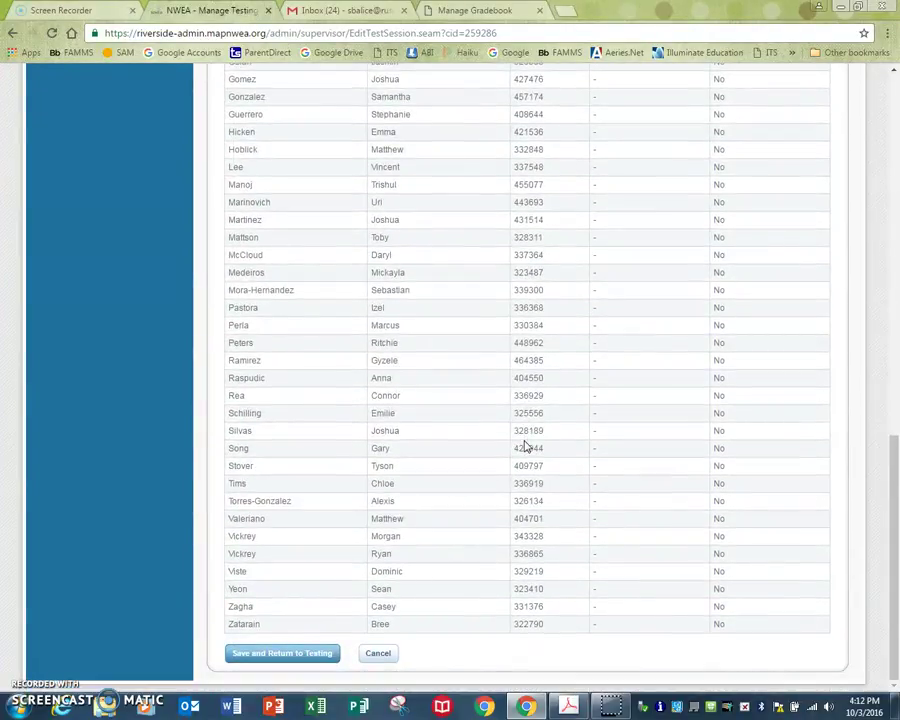
click(282, 655)
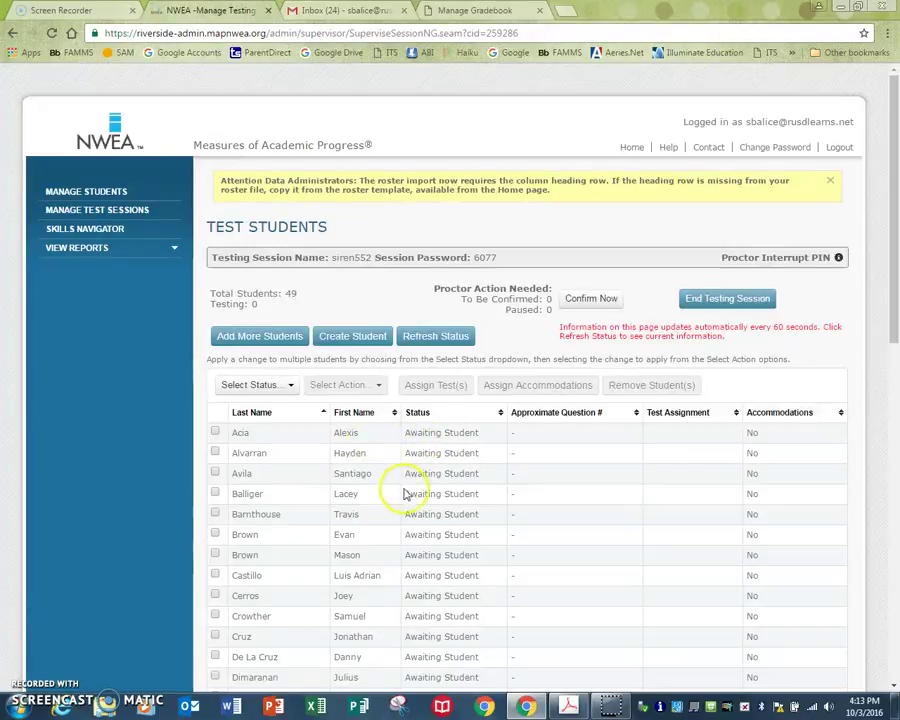
scroll(427, 453, down, 6)
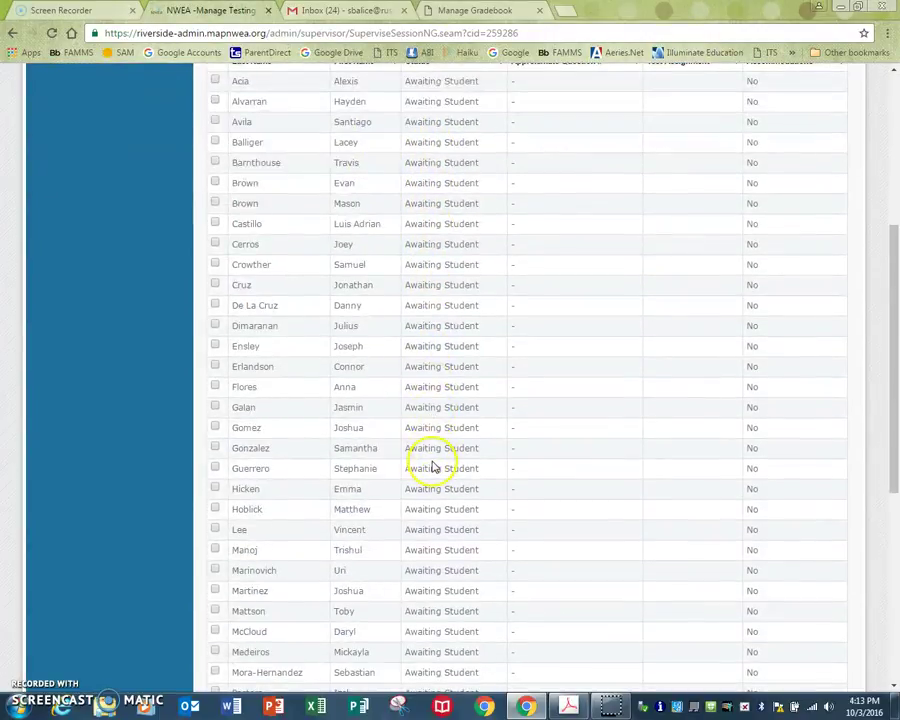
scroll(432, 465, down, 1)
scroll(432, 465, up, 7)
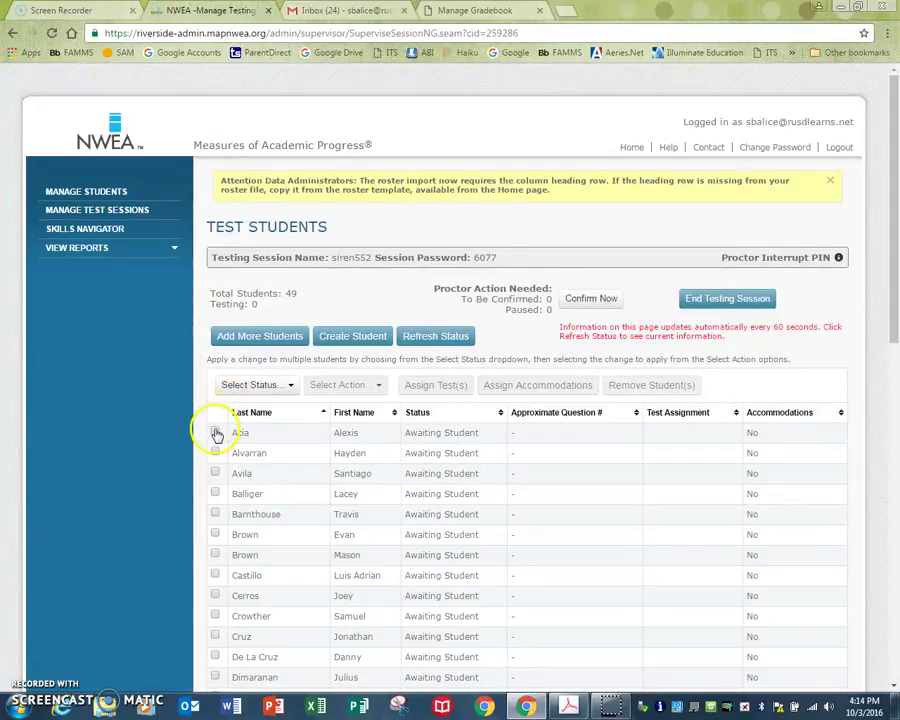
- Select all 49 students in session siren552 with the Select Status dropdown's All option
click(214, 433)
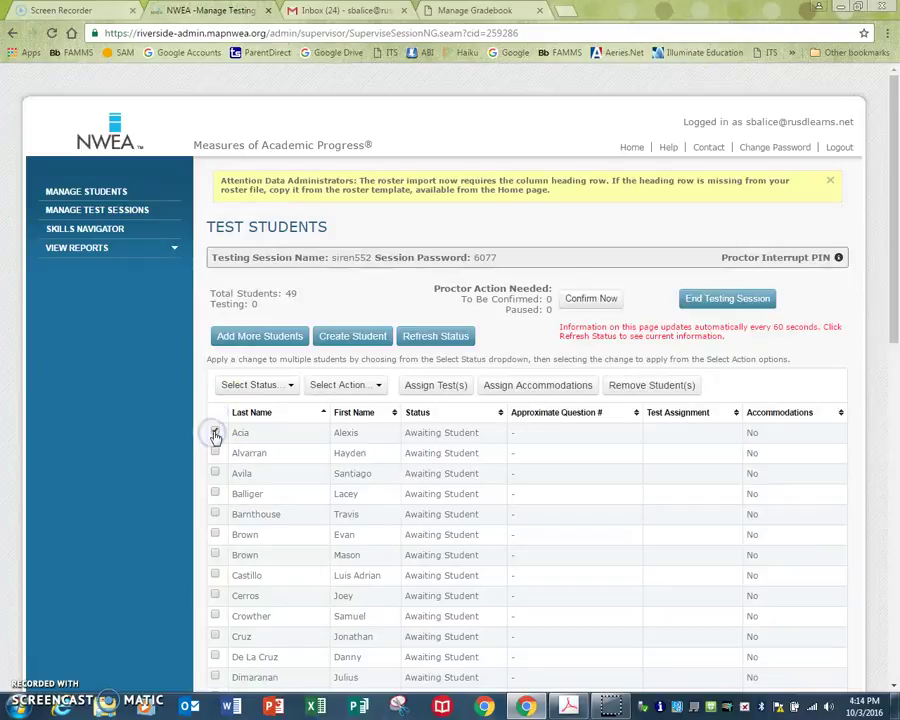
scroll(215, 437, down, 8)
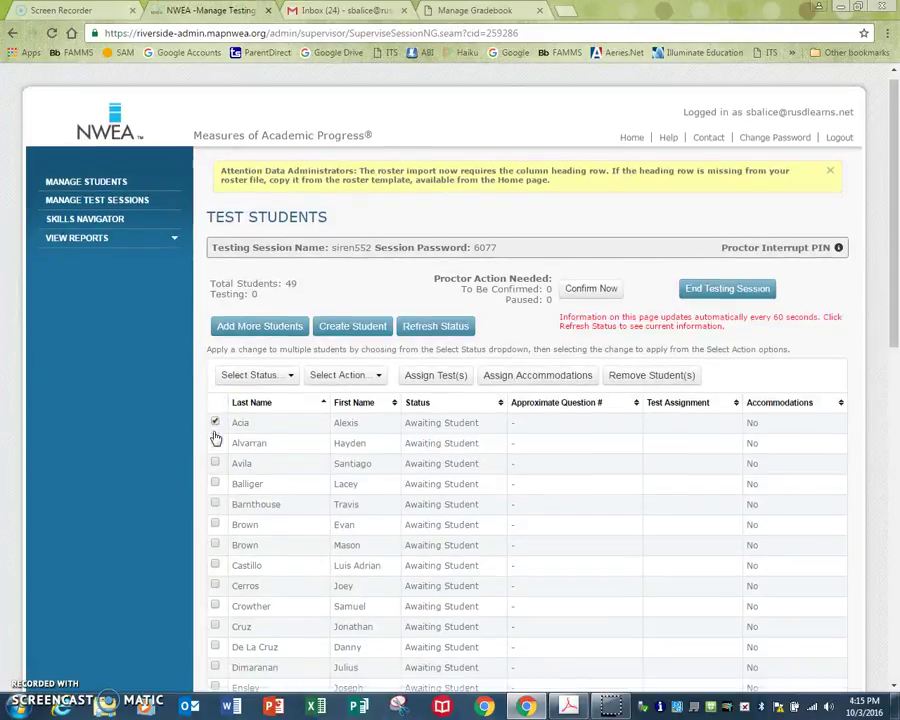
scroll(218, 449, up, 8)
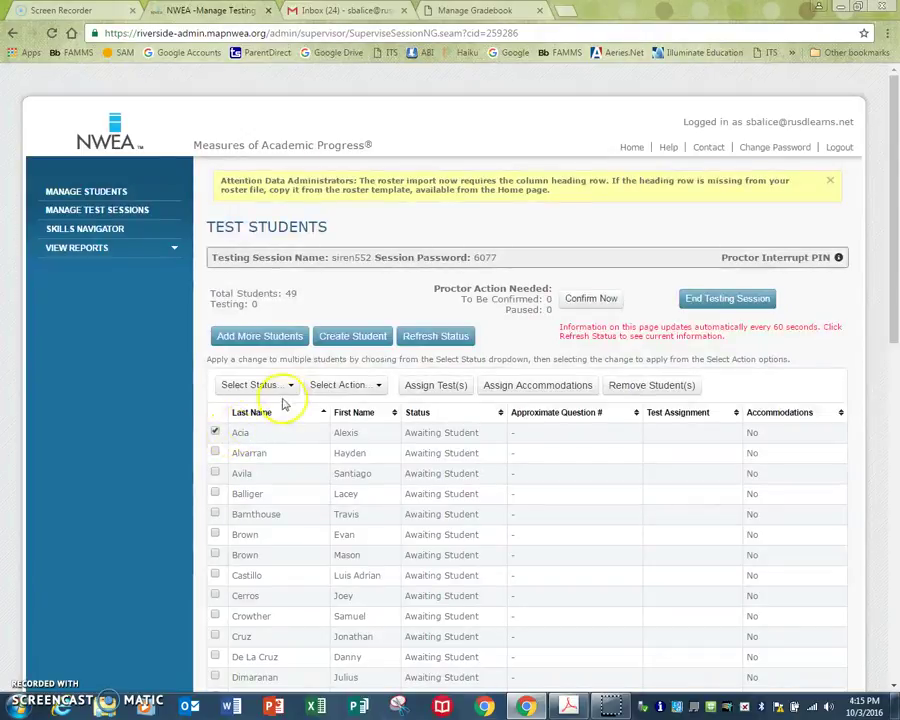
click(291, 386)
click(230, 386)
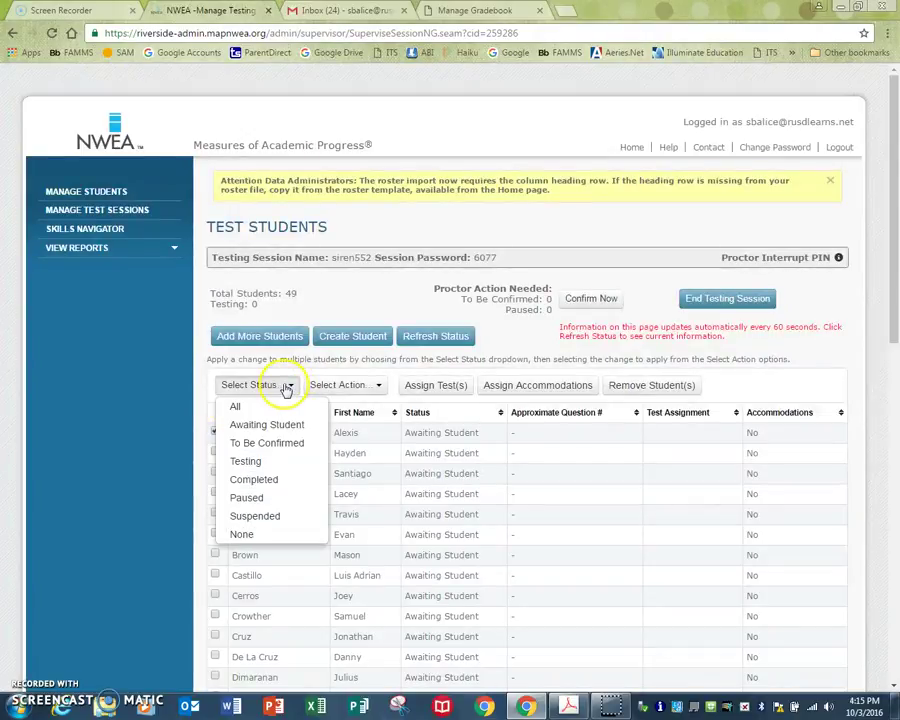
click(215, 433)
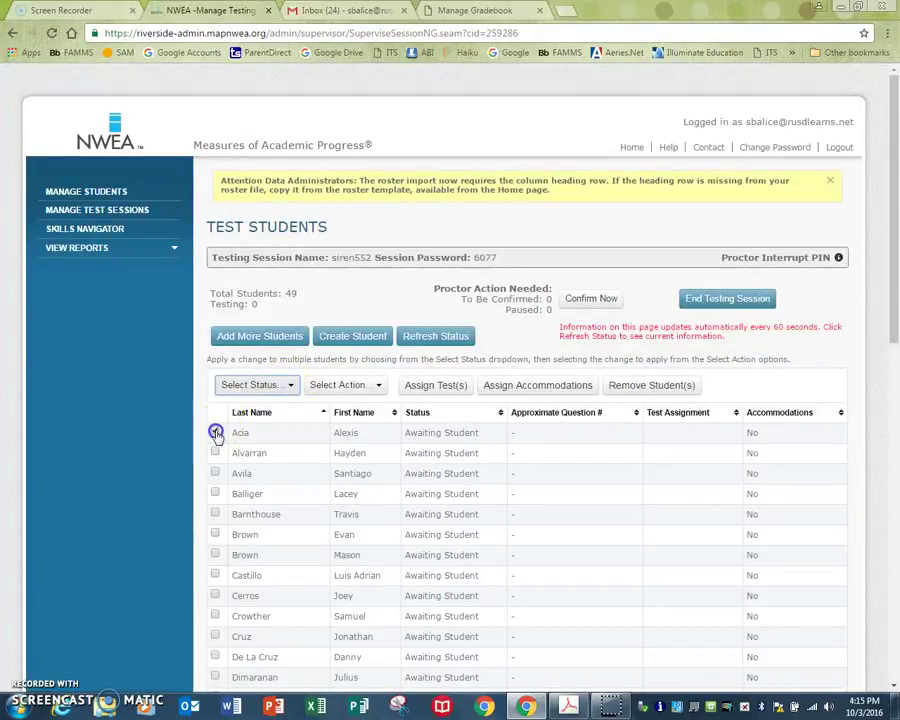
click(288, 387)
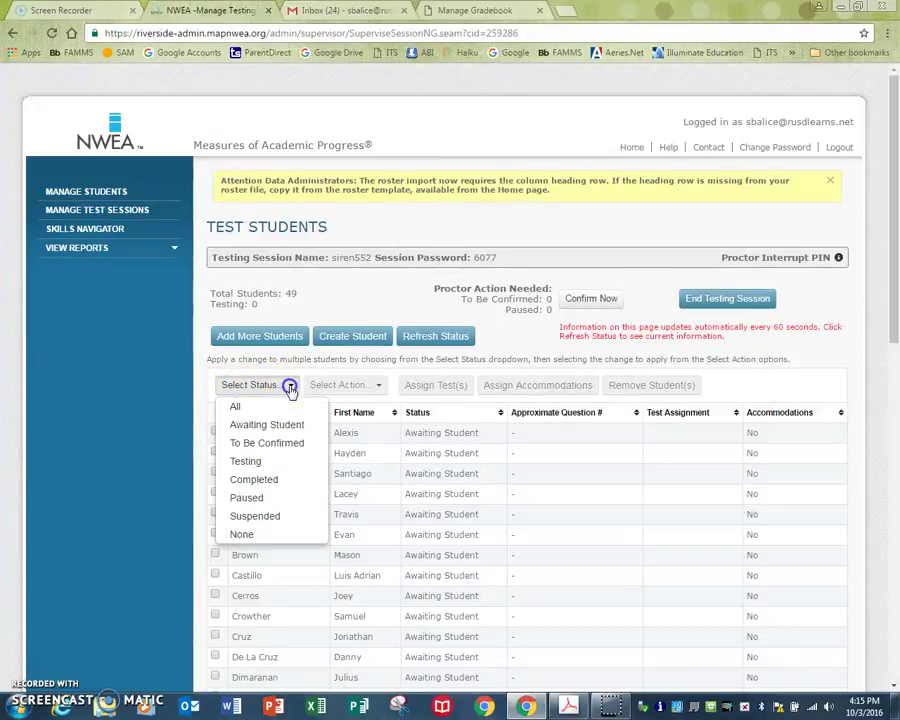
click(237, 407)
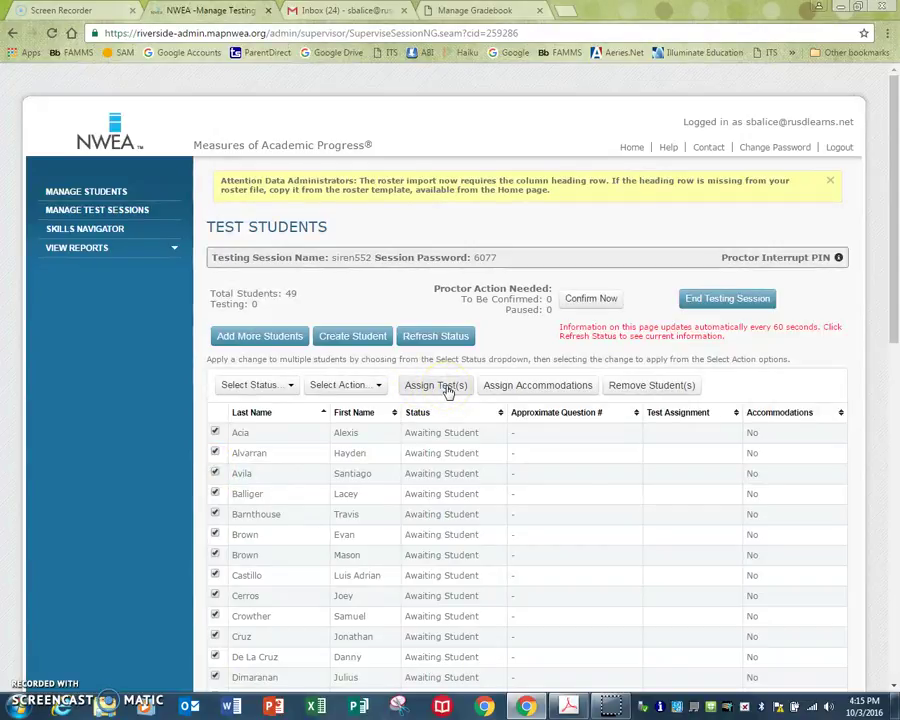
- Assign MAP: Reading 6+ CA 2010 V2 to all 49 students in session siren552
click(446, 389)
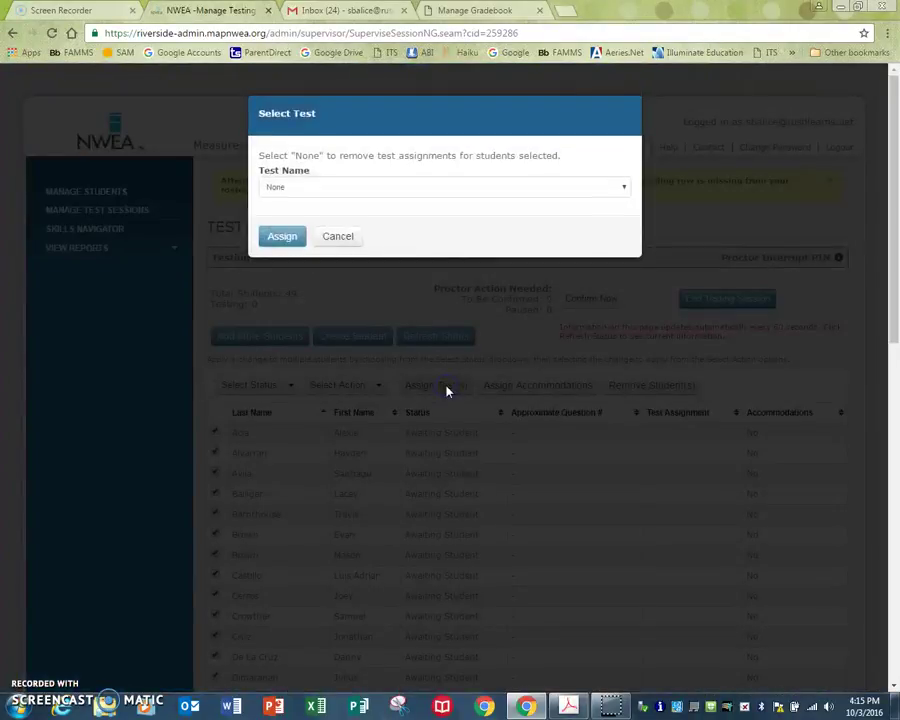
click(621, 189)
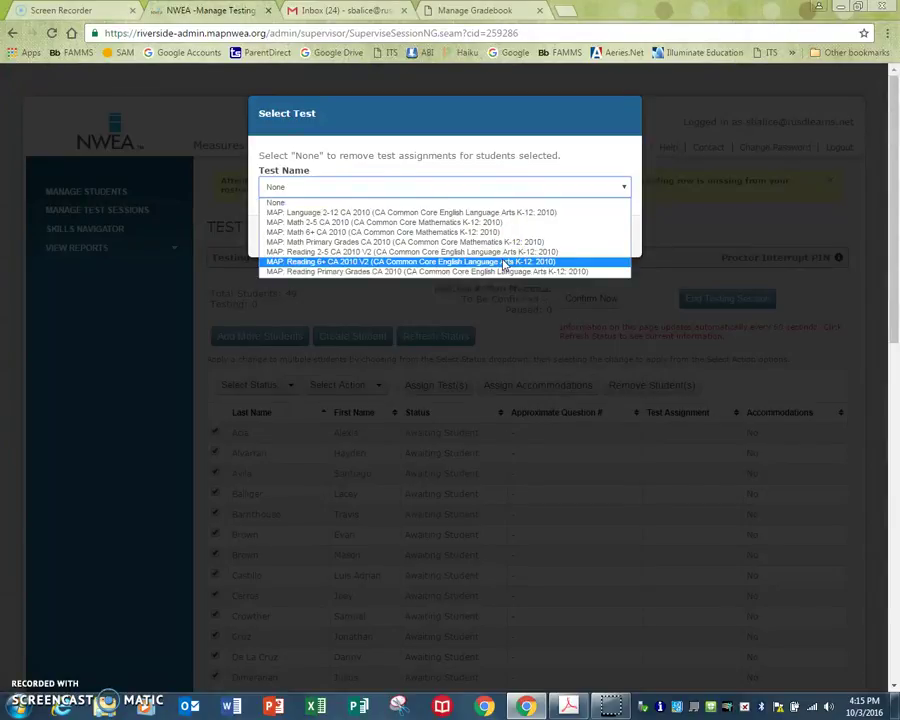
click(503, 262)
click(272, 240)
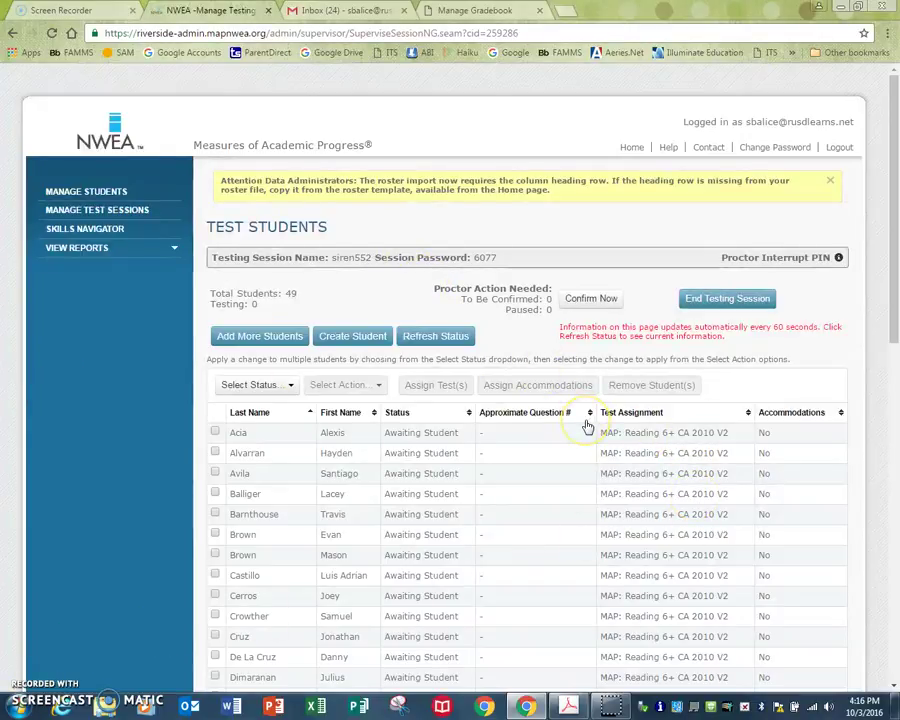
- Refresh the student statuses and tick the one student marked To Be Confirmed
scroll(587, 426, down, 1)
scroll(587, 426, down, 3)
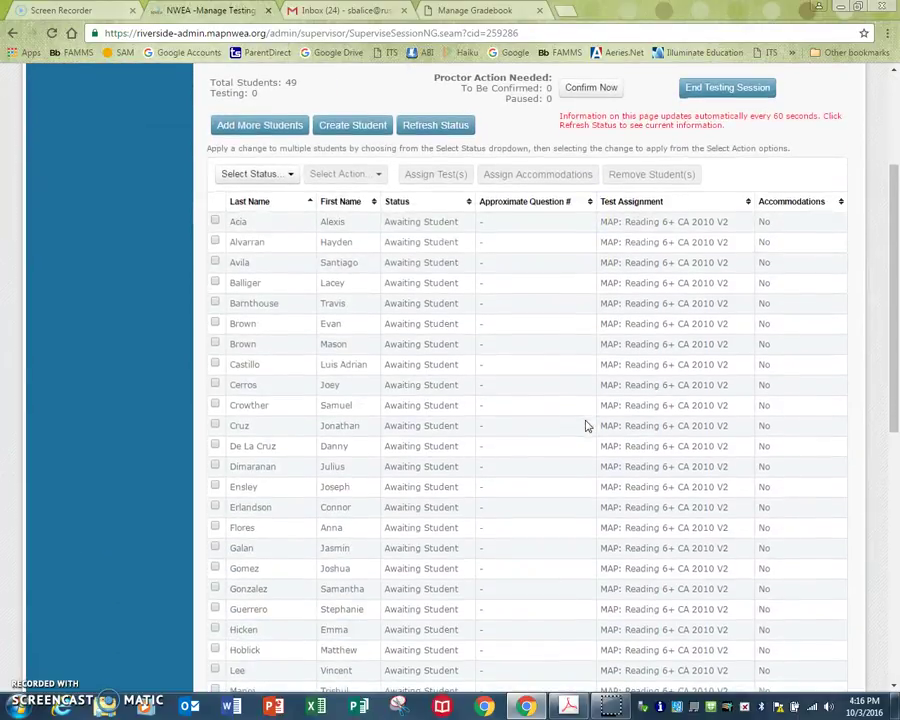
scroll(587, 426, up, 3)
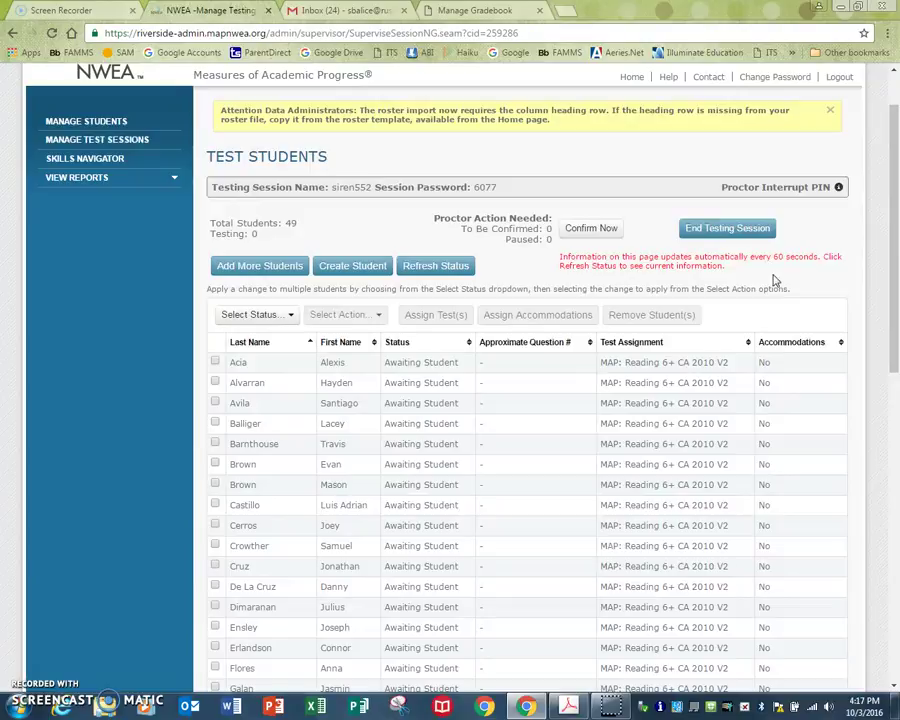
click(436, 268)
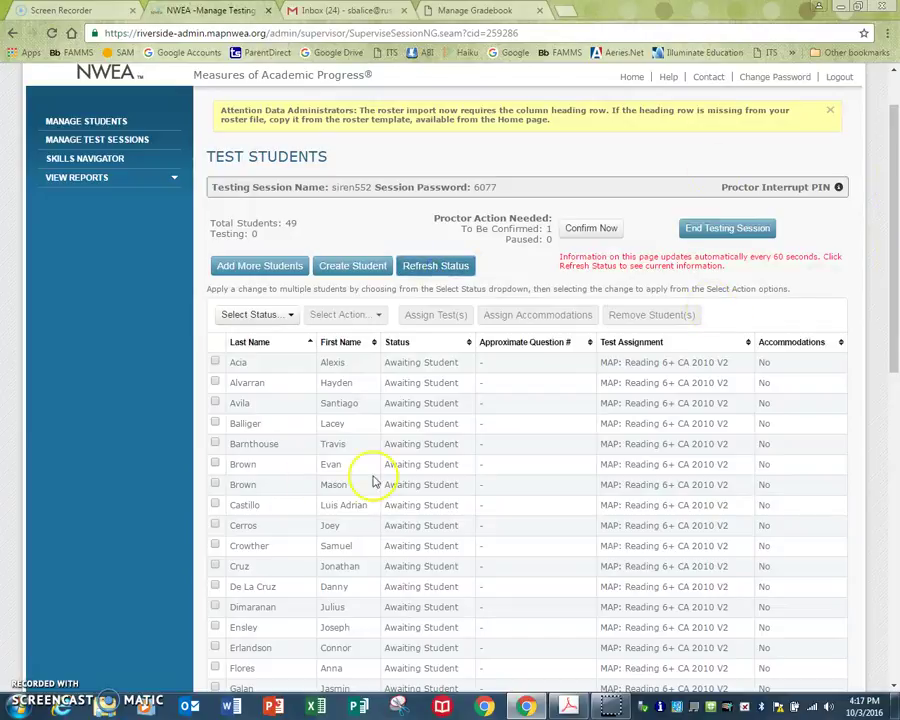
drag(895, 200, 897, 486)
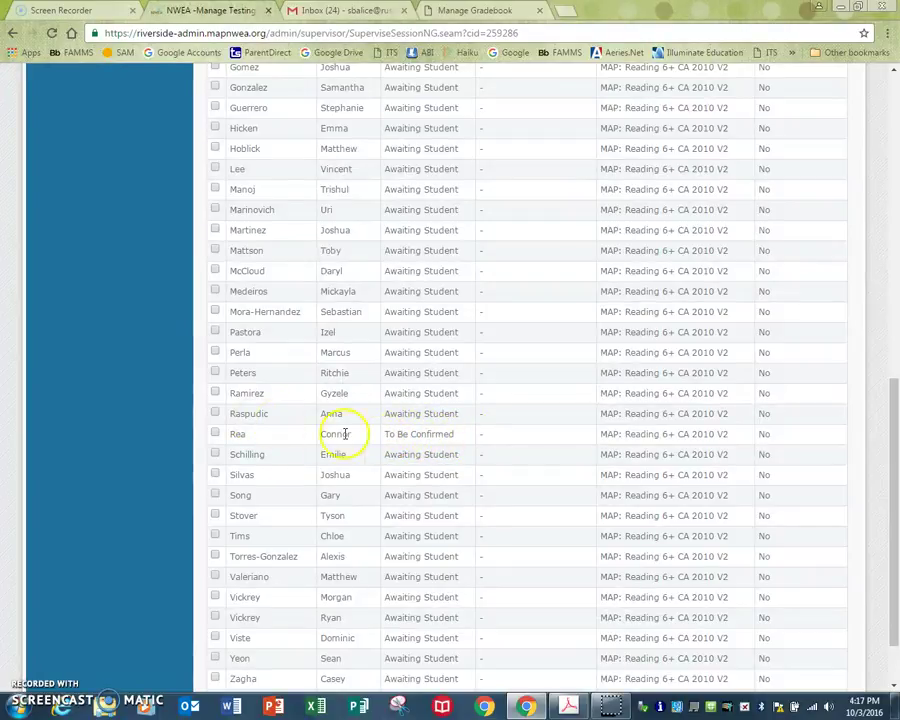
click(215, 434)
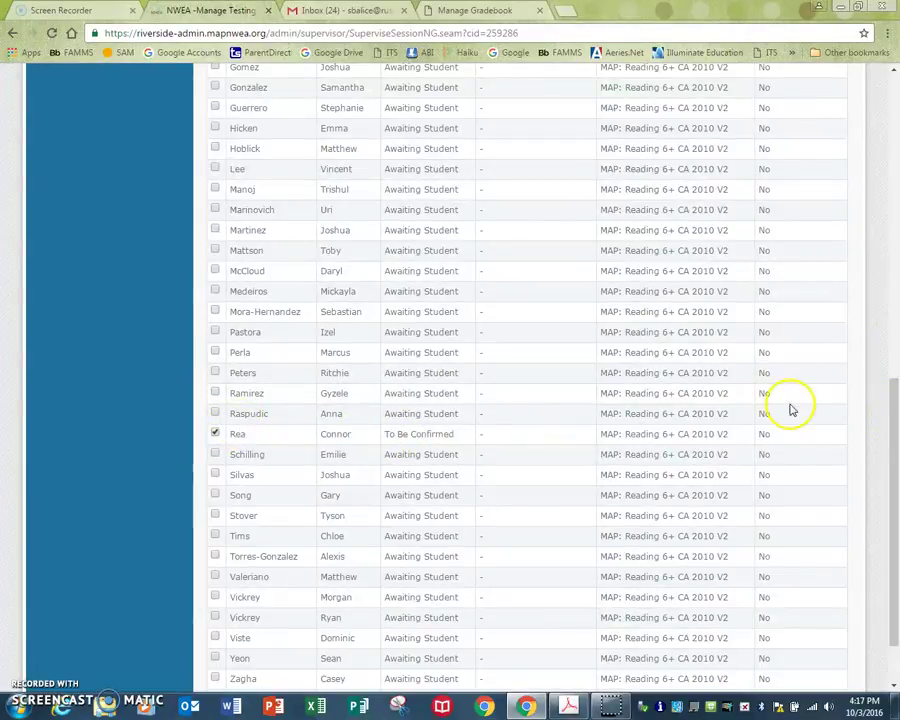
drag(895, 433, 893, 110)
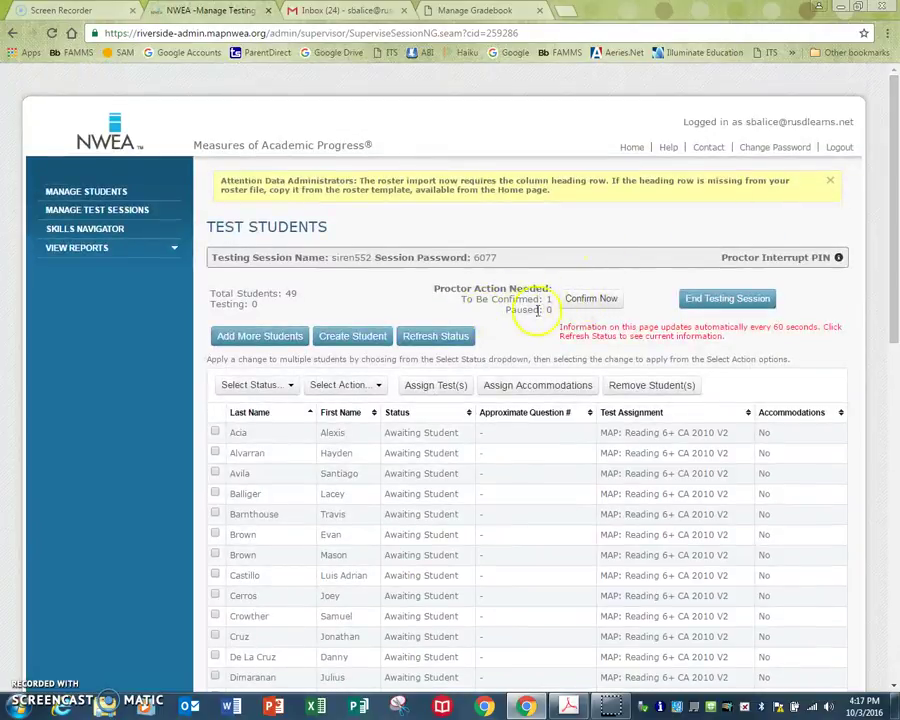
- Confirm the waiting student with Resume Test and refresh, leaving 0 To Be Confirmed
click(593, 303)
click(580, 303)
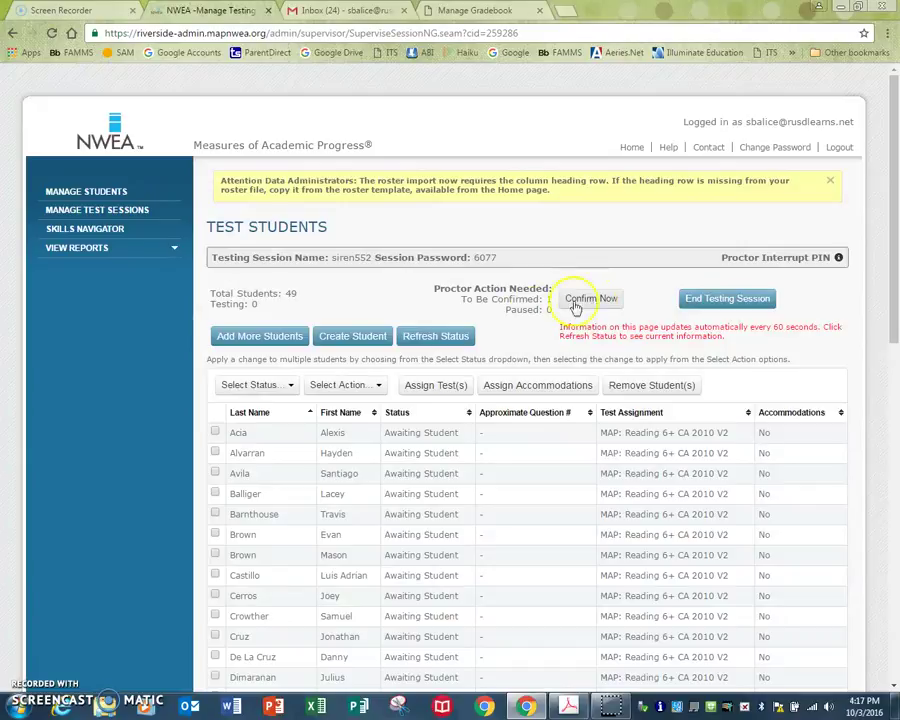
click(446, 337)
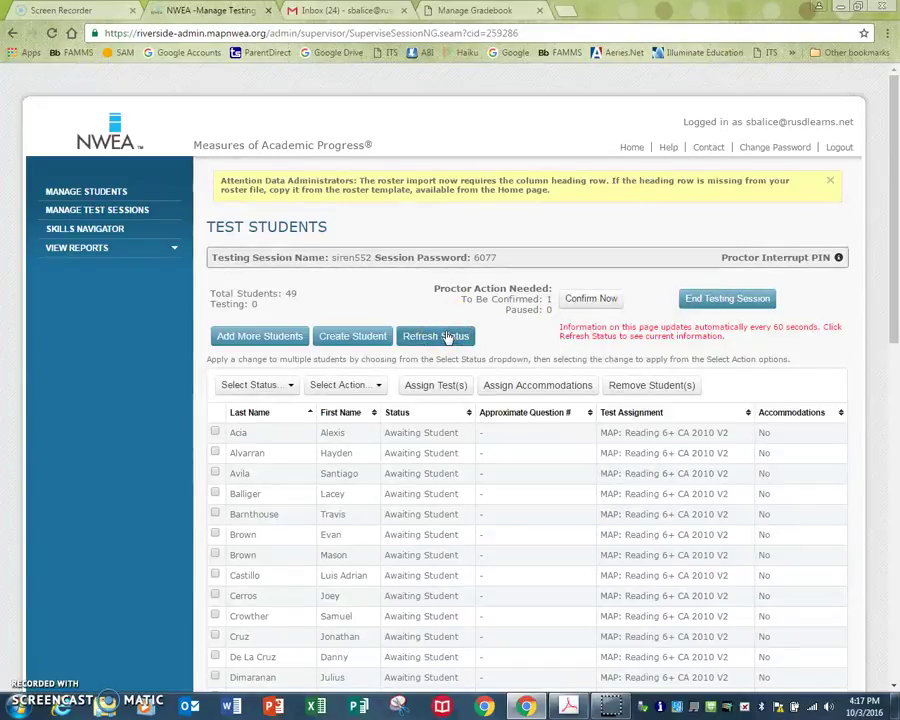
click(578, 301)
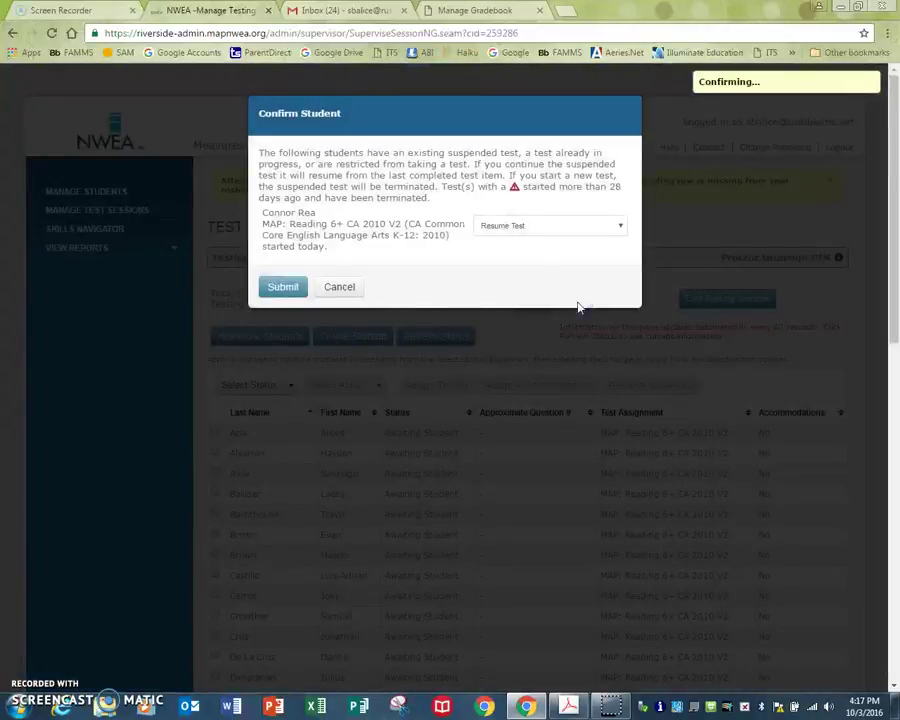
click(576, 300)
click(262, 294)
click(436, 322)
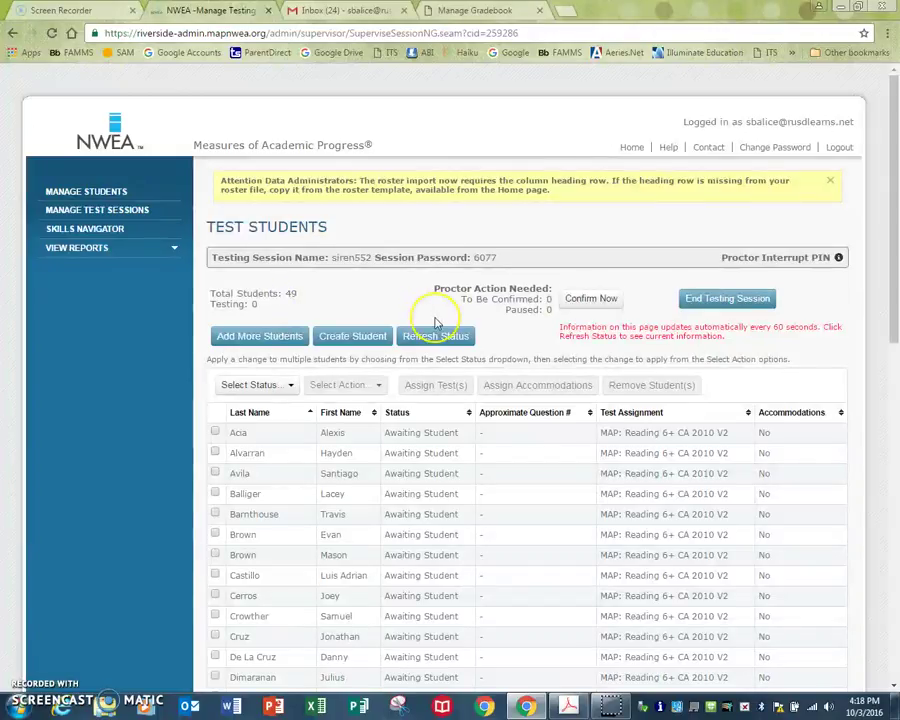
scroll(436, 322, down, 6)
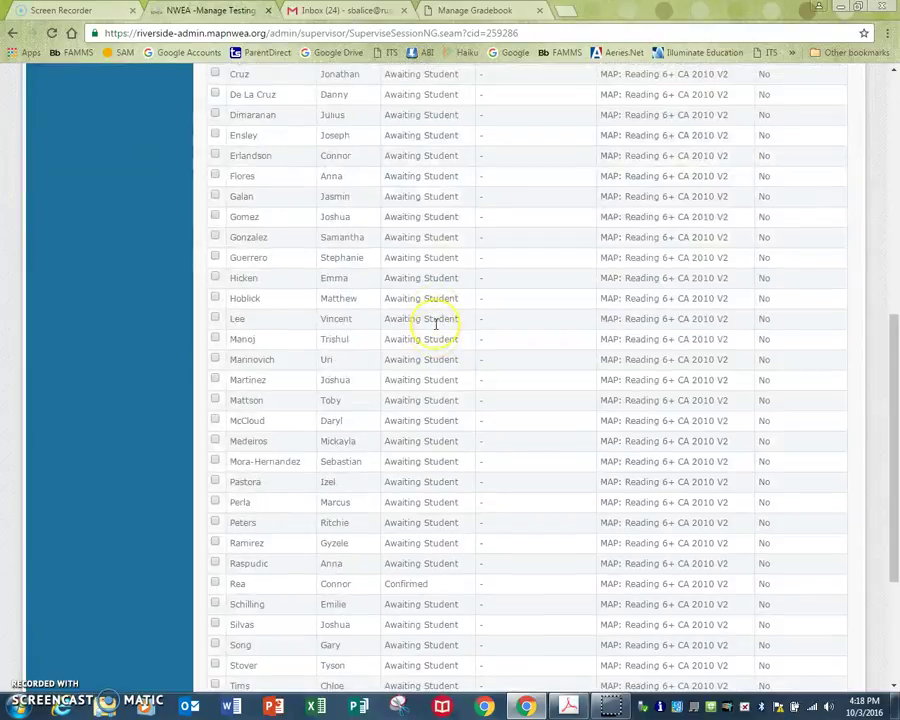
scroll(436, 322, down, 1)
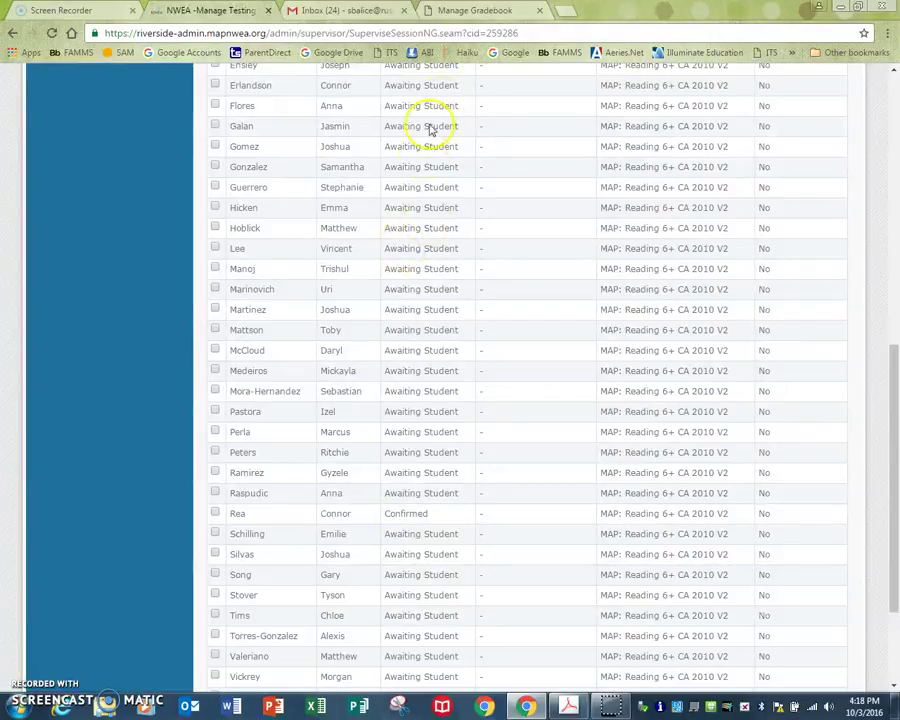
drag(890, 422, 897, 150)
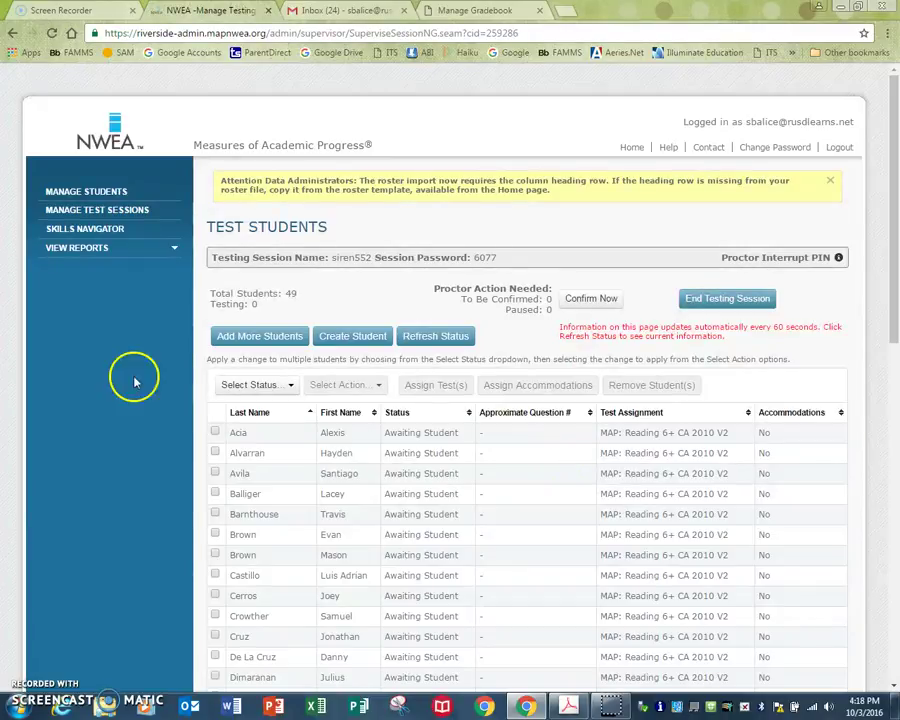
- Tick the confirmed student and try Pause, which is refused because they aren't testing
scroll(394, 518, down, 8)
scroll(310, 524, up, 5)
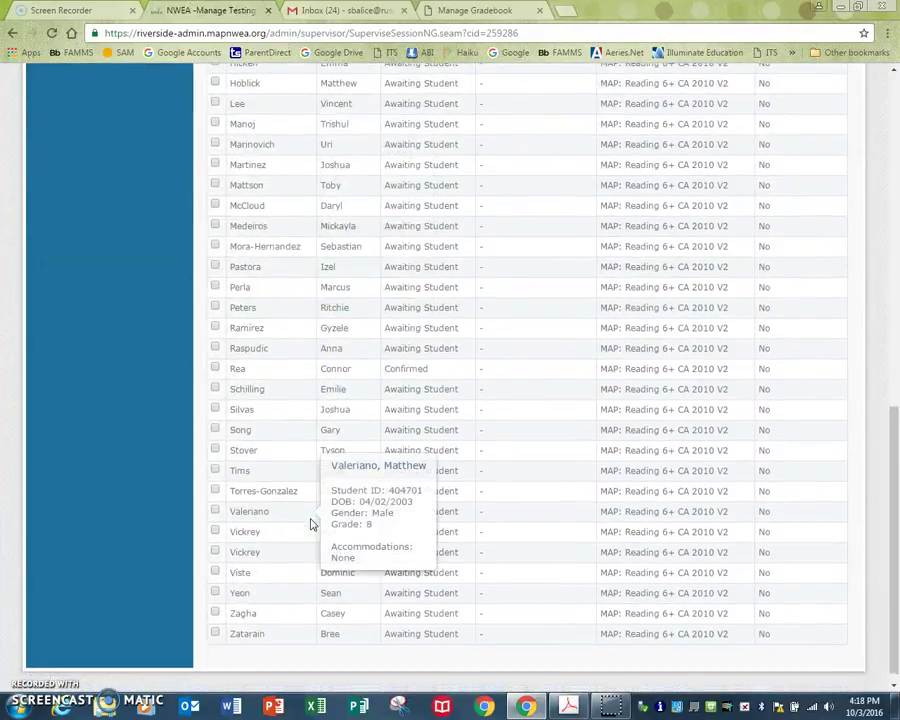
scroll(310, 524, down, 2)
scroll(310, 524, up, 5)
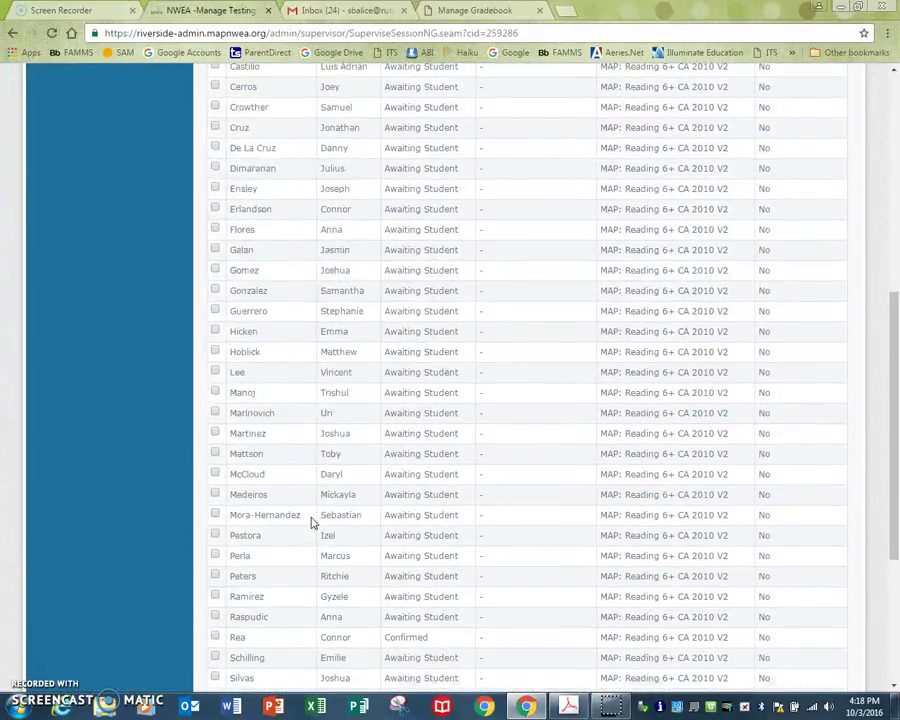
scroll(310, 524, down, 3)
scroll(310, 524, down, 3)
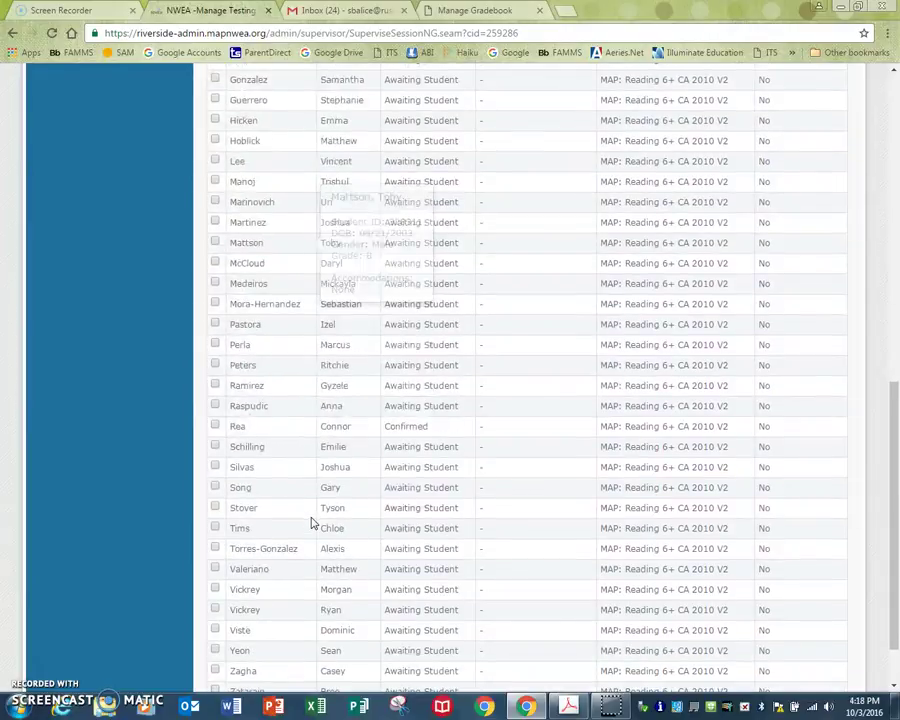
click(215, 425)
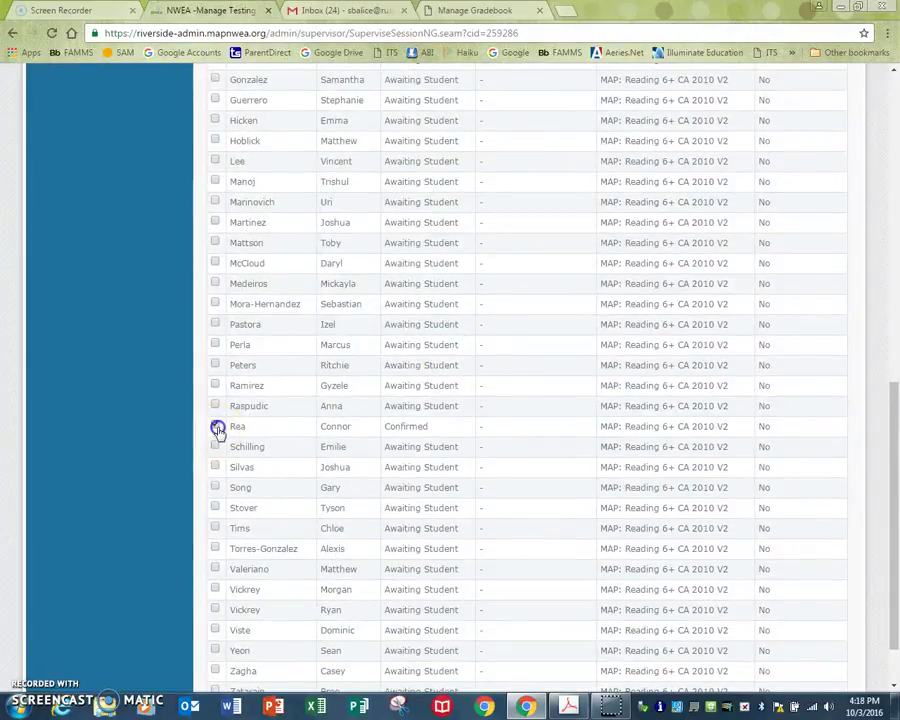
scroll(448, 436, up, 5)
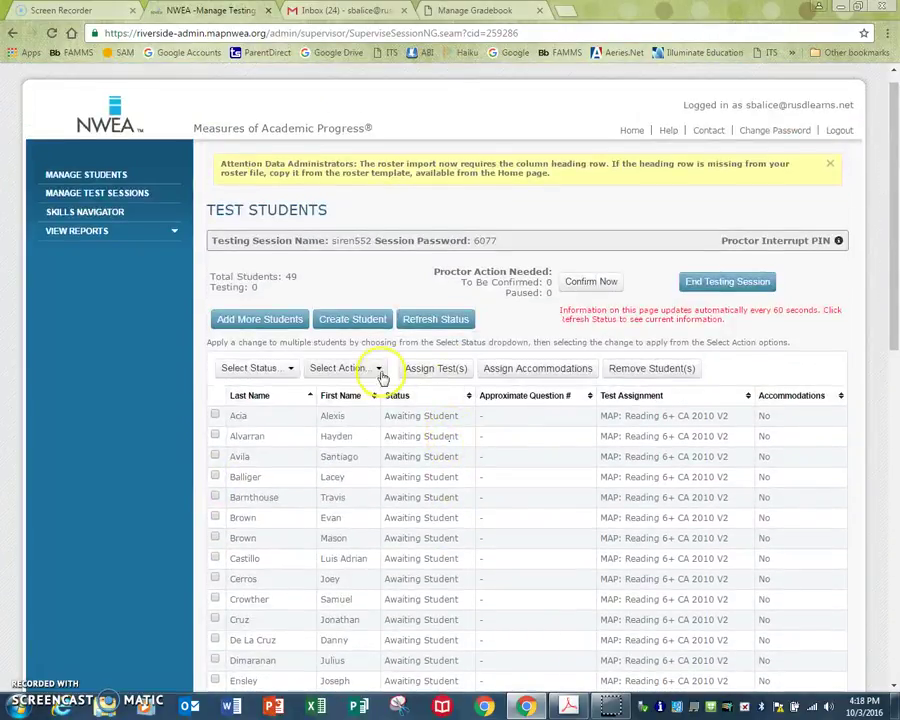
click(377, 369)
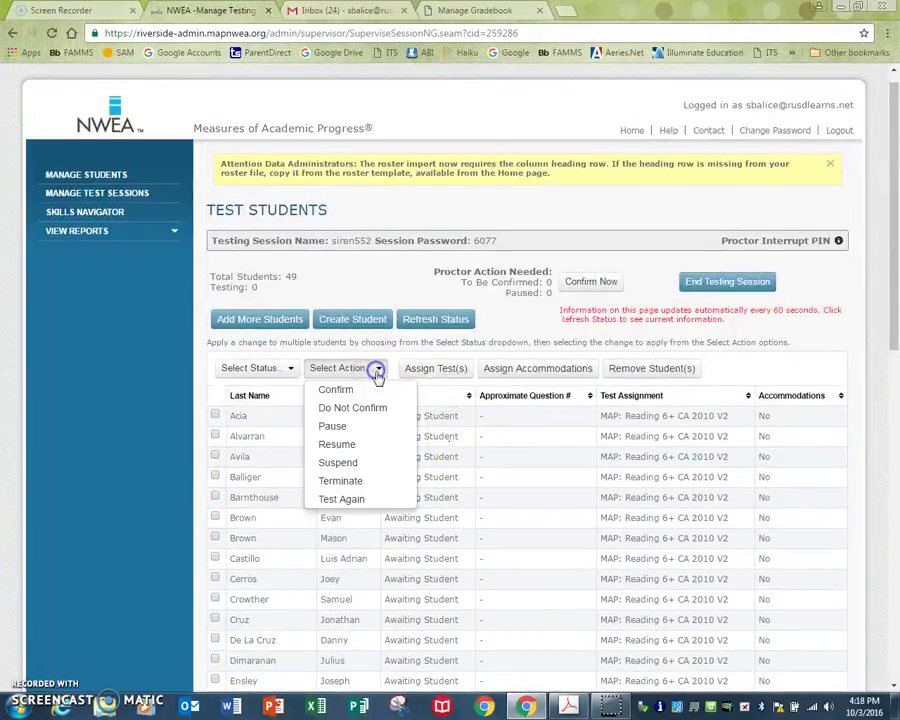
click(332, 426)
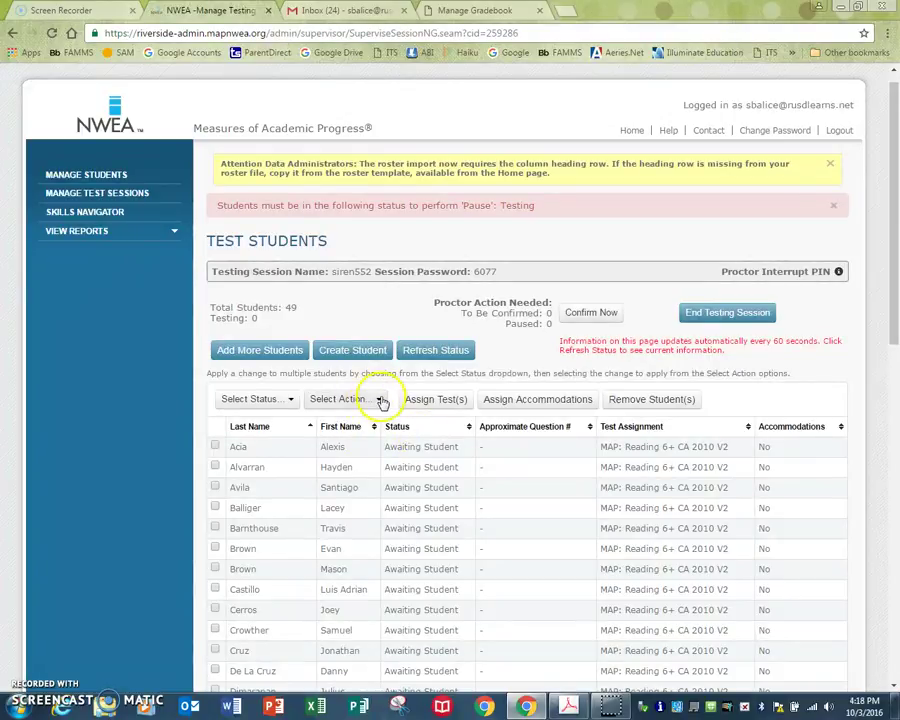
- Try Resume on the same student, also refused, and review the 0 testing/paused counts
click(378, 399)
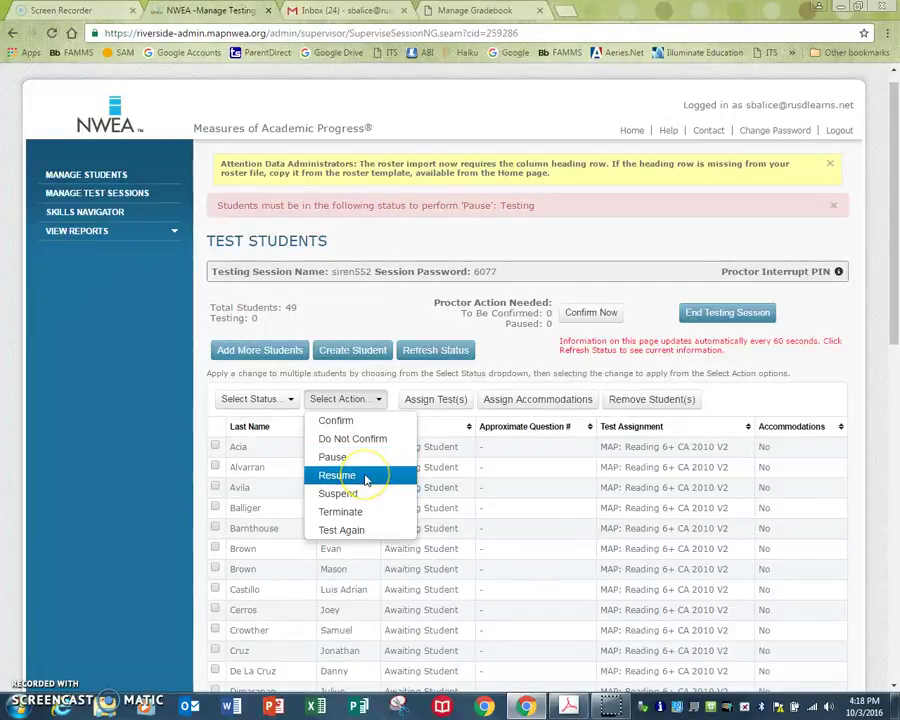
click(367, 476)
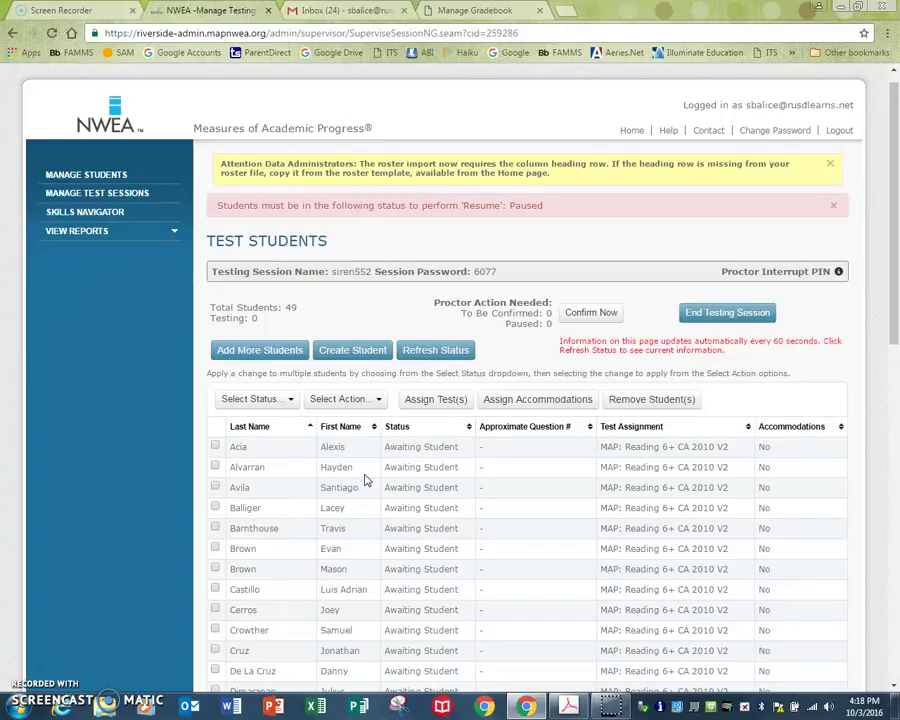
click(376, 486)
scroll(380, 487, down, 3)
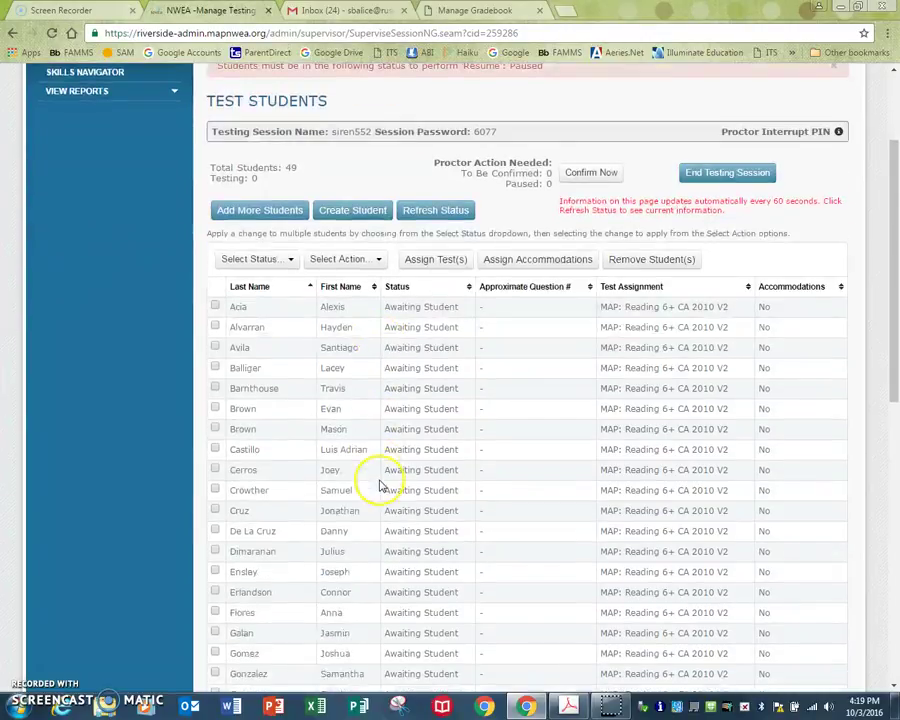
scroll(380, 487, down, 1)
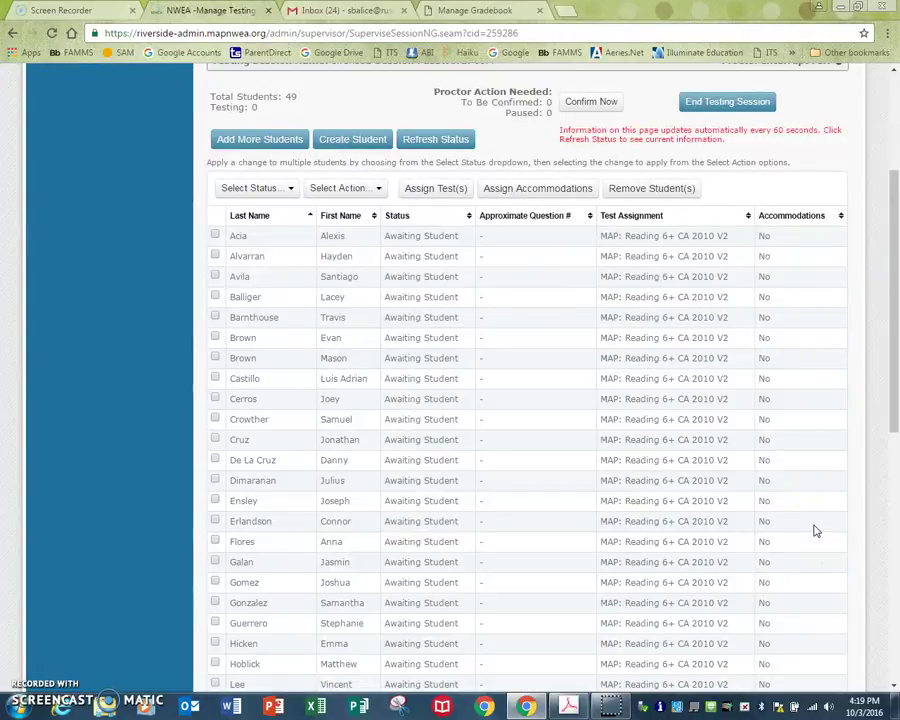
scroll(815, 531, up, 3)
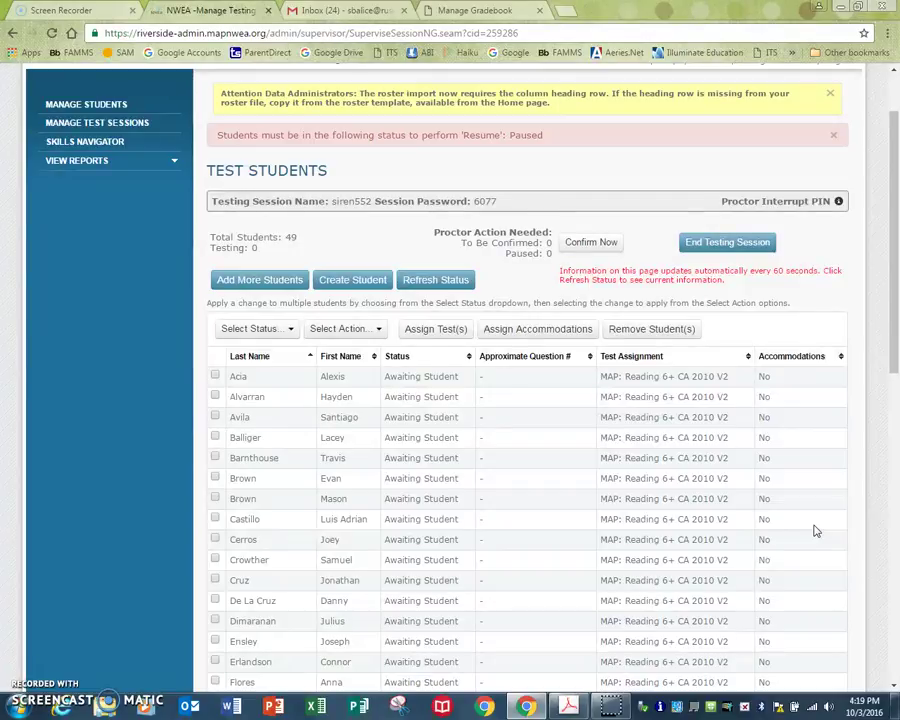
scroll(815, 531, up, 2)
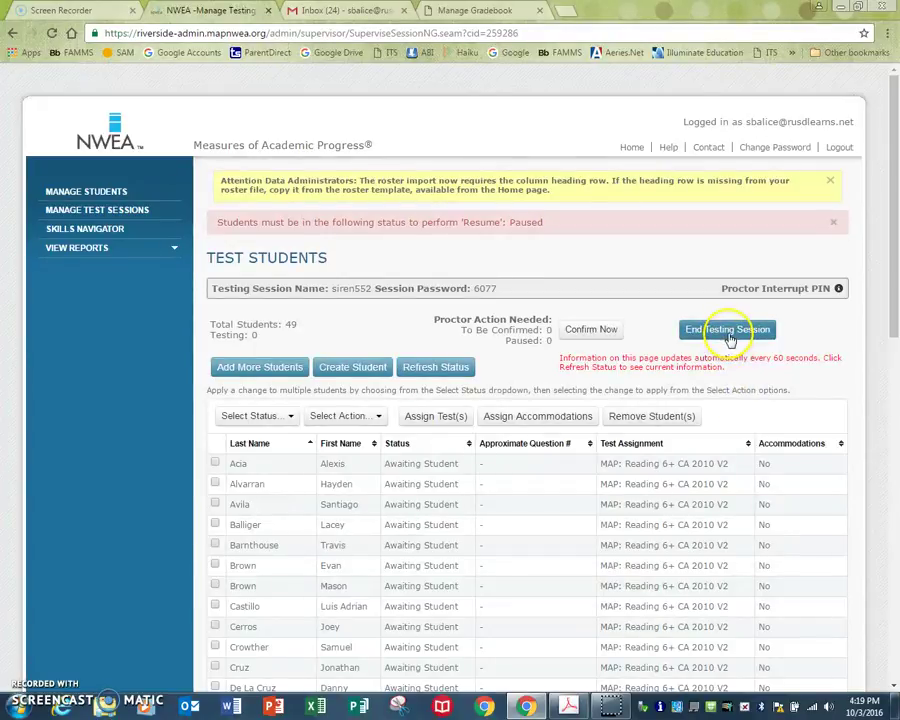
- End session siren552 and save it for reuse under the new name ending in p2
click(729, 337)
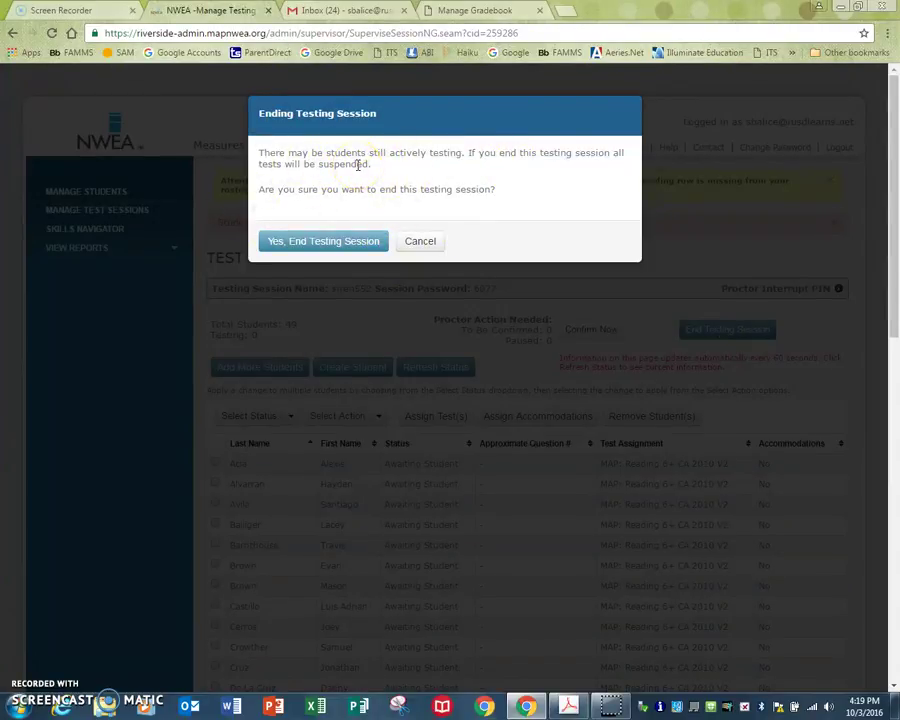
click(335, 243)
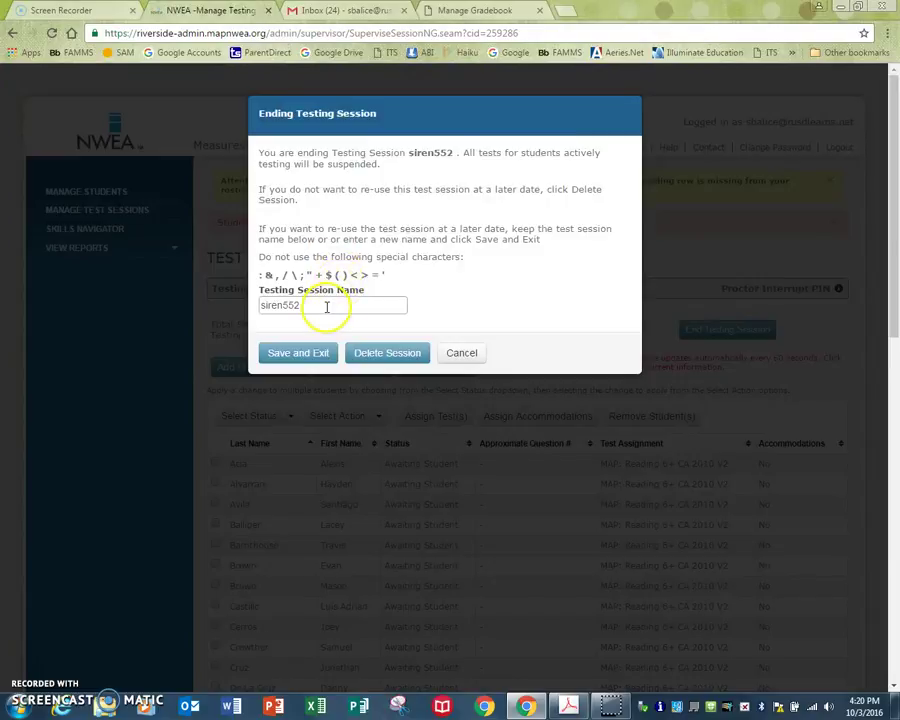
drag(327, 305, 225, 311)
text(Balice)
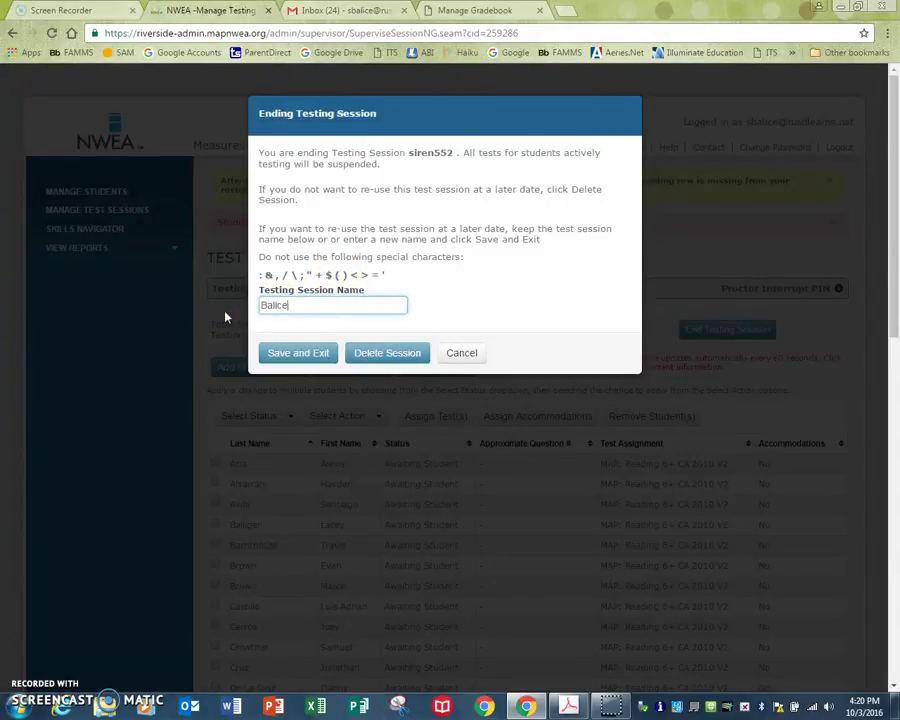
text( p1)
key(BackSpace)
text(2)
click(296, 353)
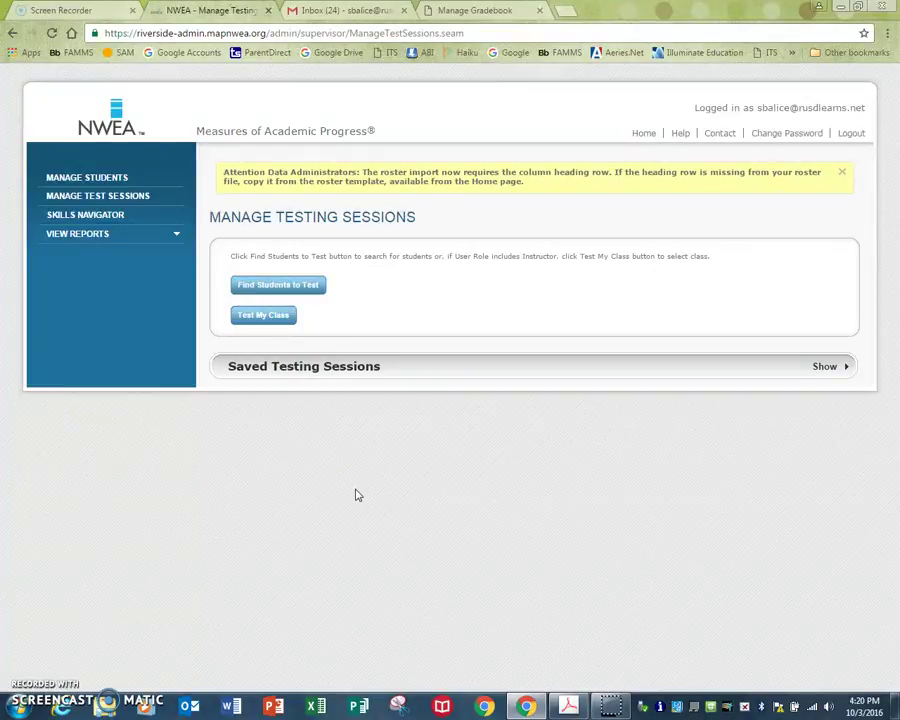
- Show Saved Testing Sessions, select the p2 session, and start testing with it
click(245, 318)
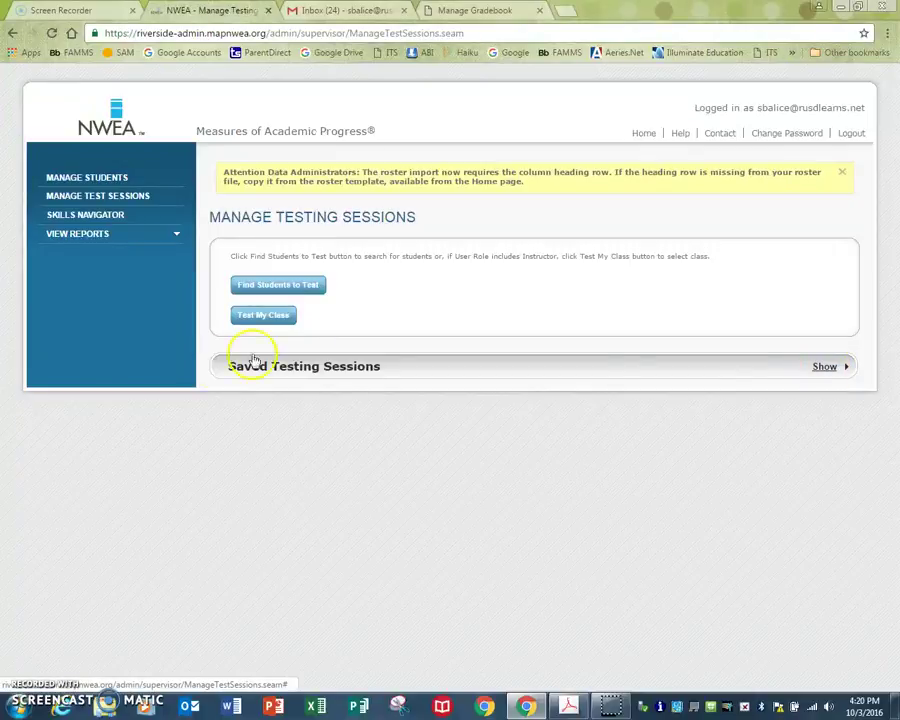
click(824, 367)
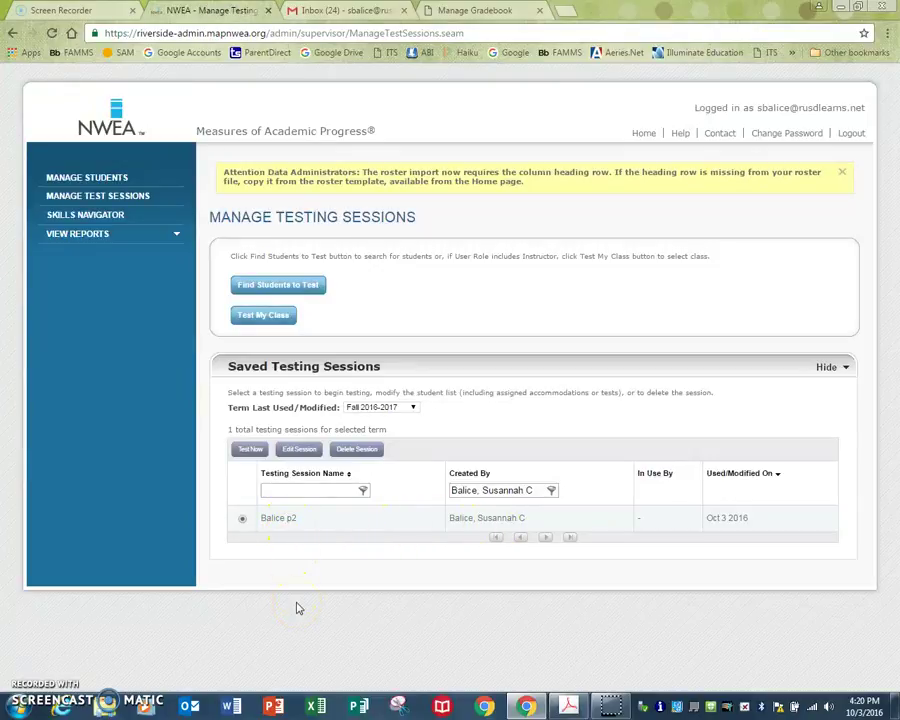
click(265, 519)
click(252, 451)
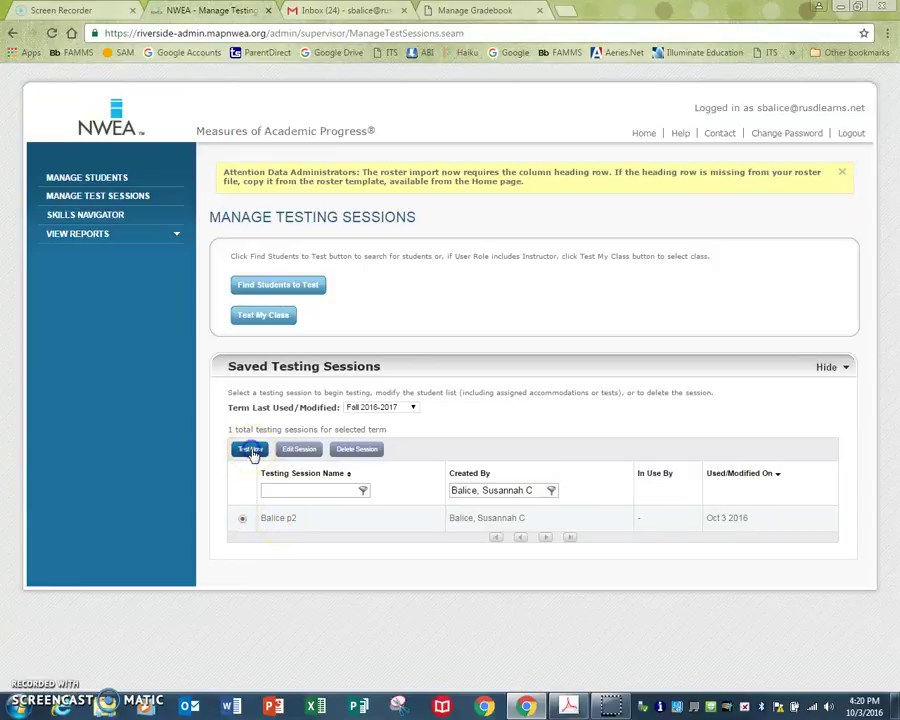